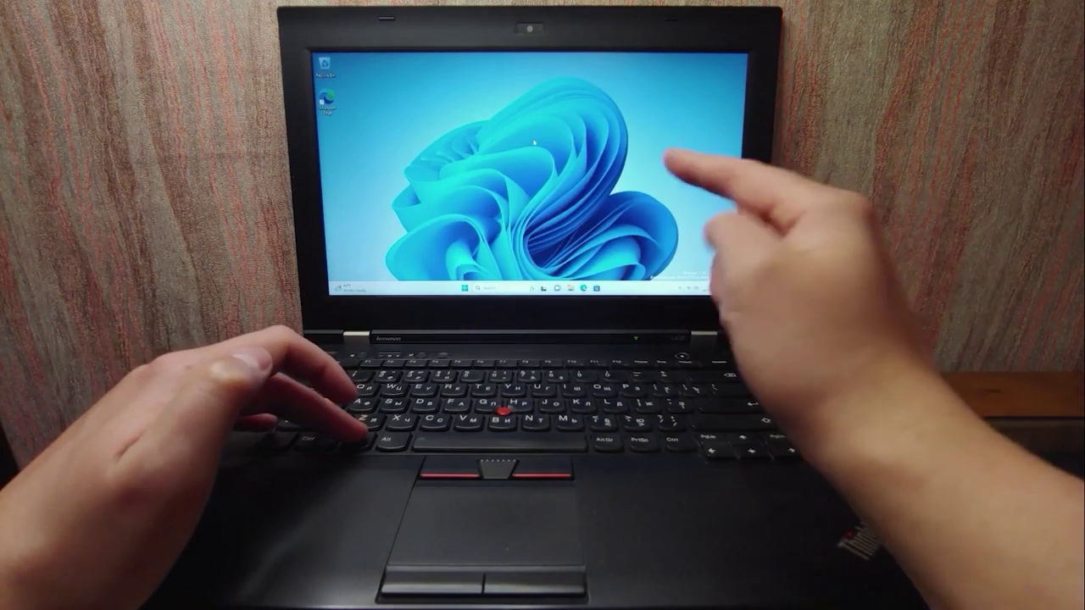
{"action": "key", "text": "super"}
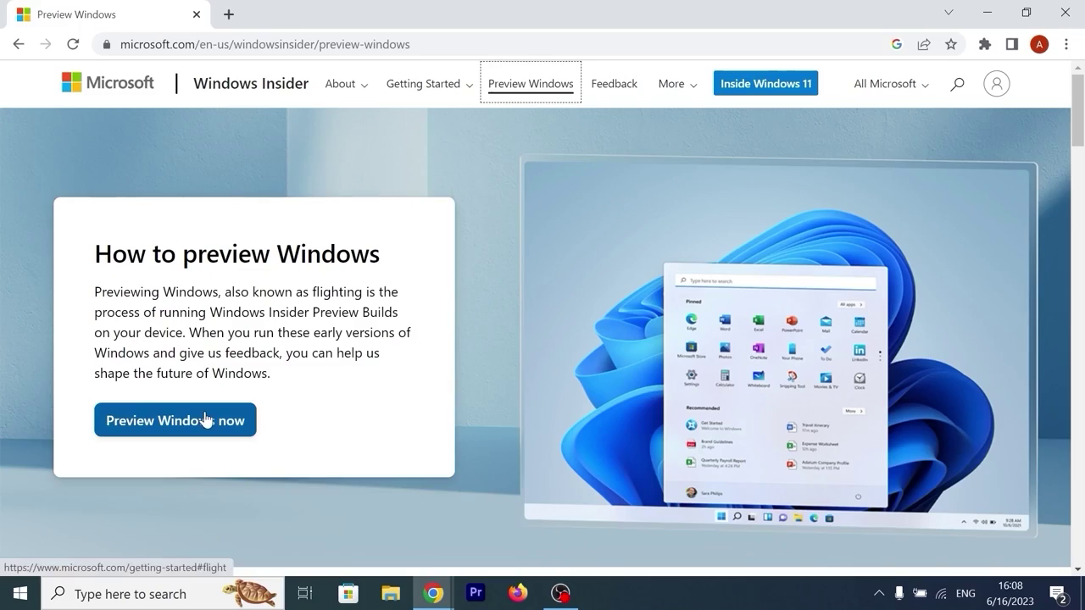
- Open the Preview Windows instructions on the Windows Insider site and look through the page
{"action": "left_click", "coordinate": [204, 420]}
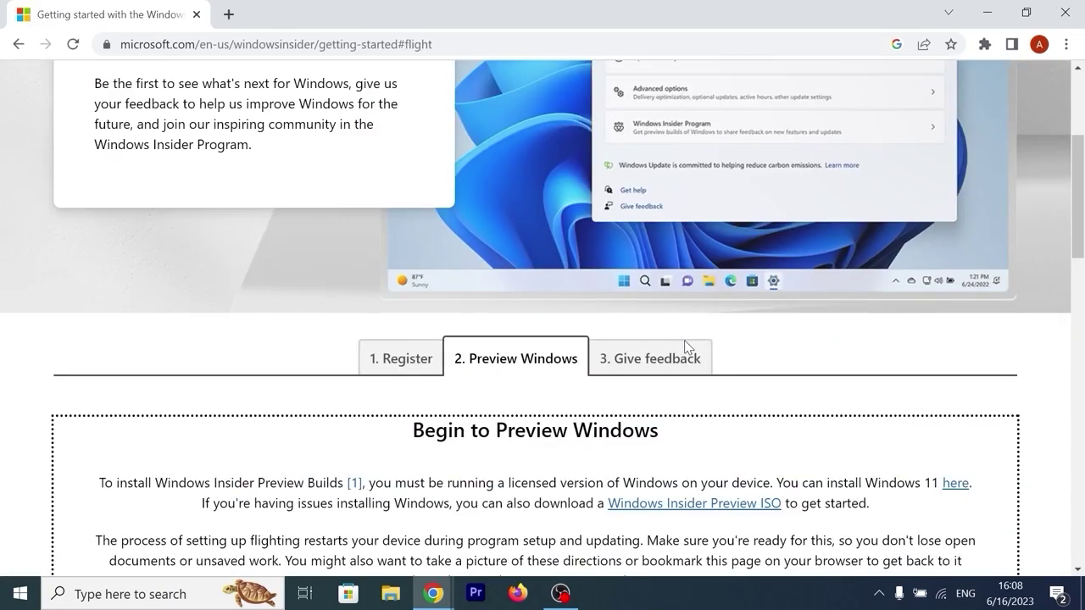
{"action": "scroll", "coordinate": [686, 346], "scroll_direction": "down", "scroll_amount": 3}
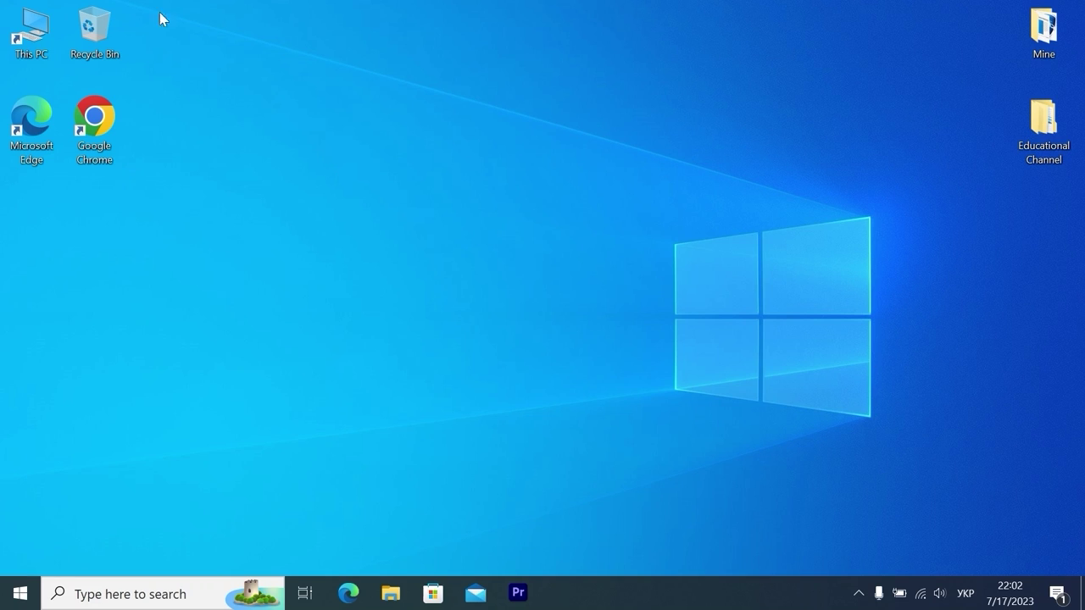
- Switch to Google Chrome, search for "uup dump" and open the UUP dump website
{"action": "double_click", "coordinate": [95, 117]}
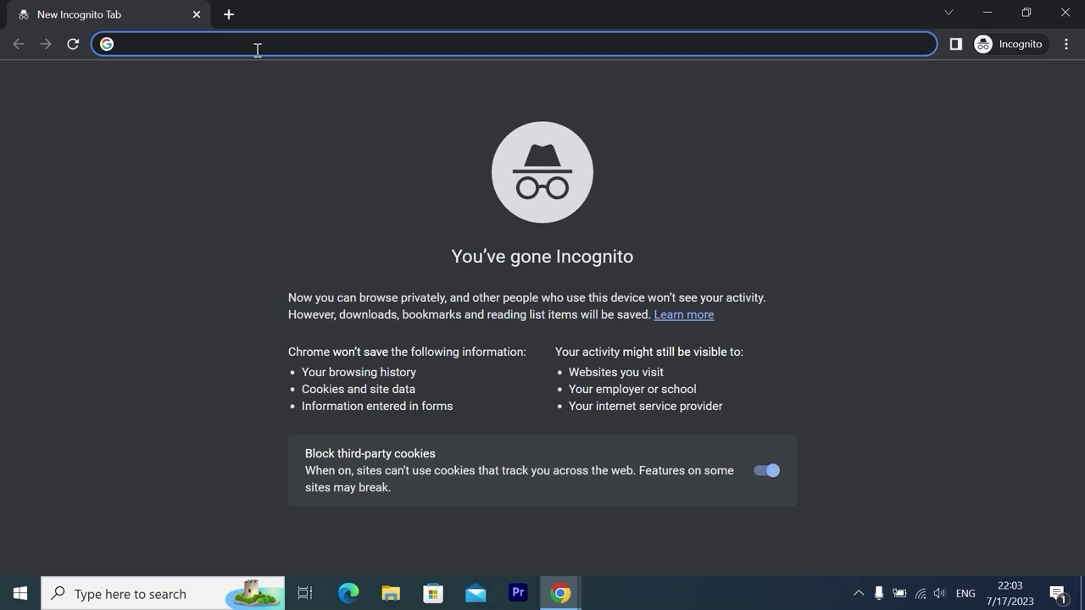
{"action": "type", "text": "u"}
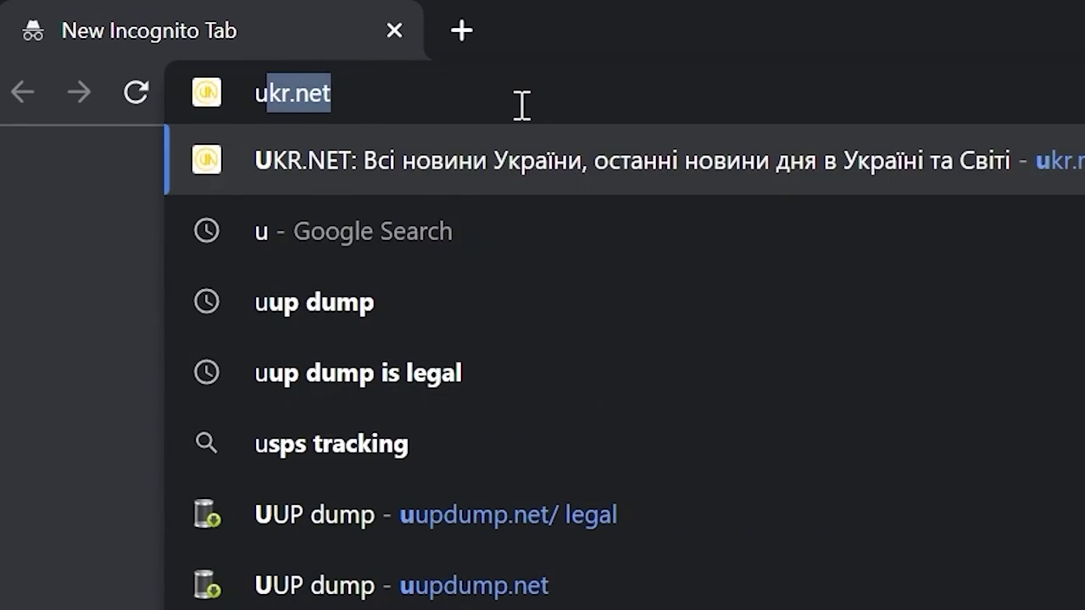
{"action": "type", "text": "up du"}
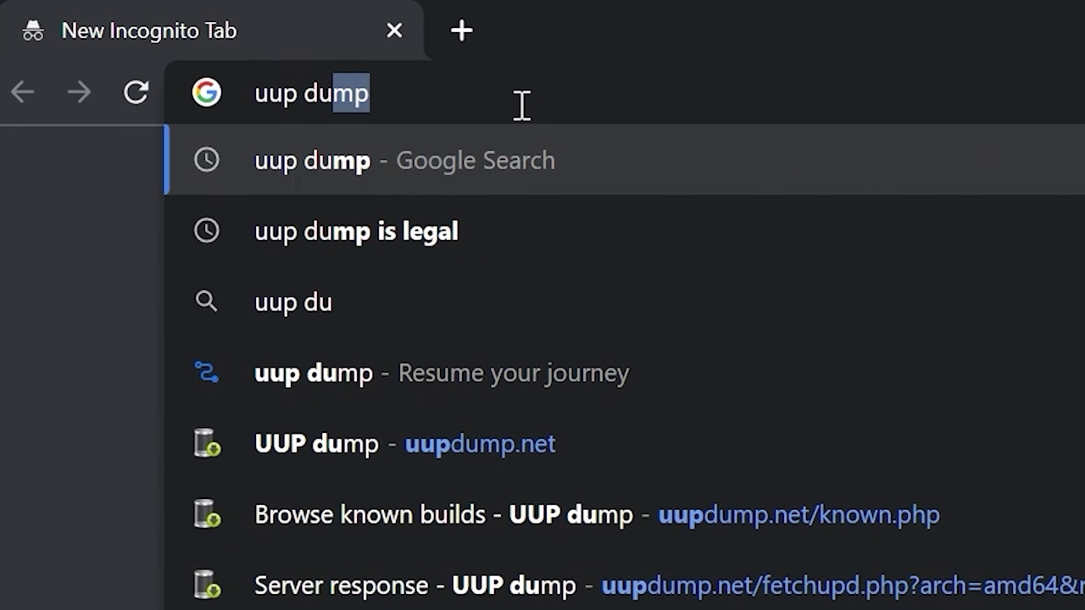
{"action": "type", "text": "mp"}
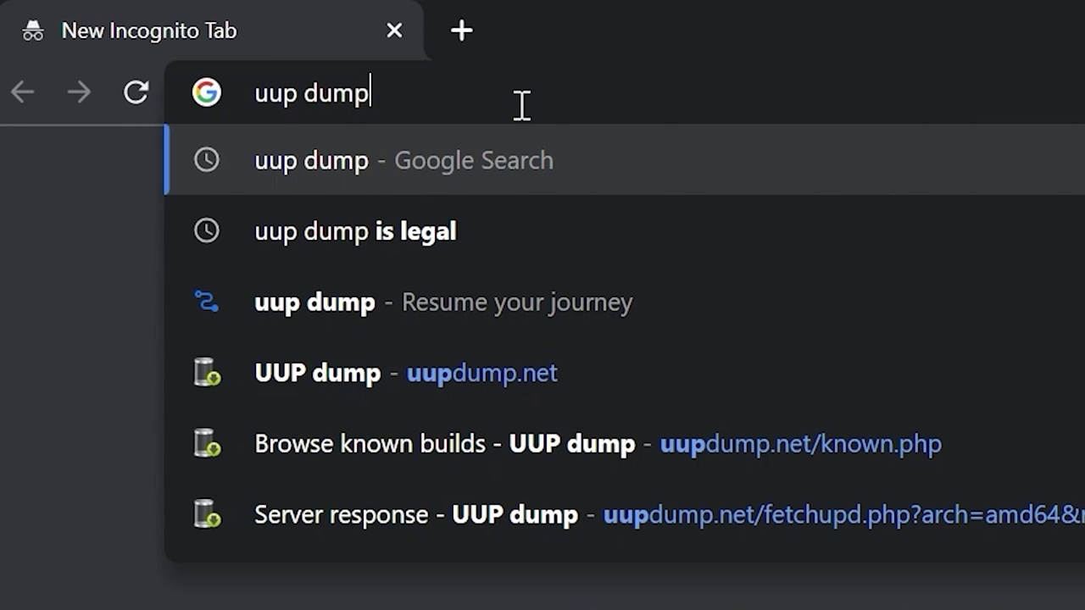
{"action": "key", "text": "Return"}
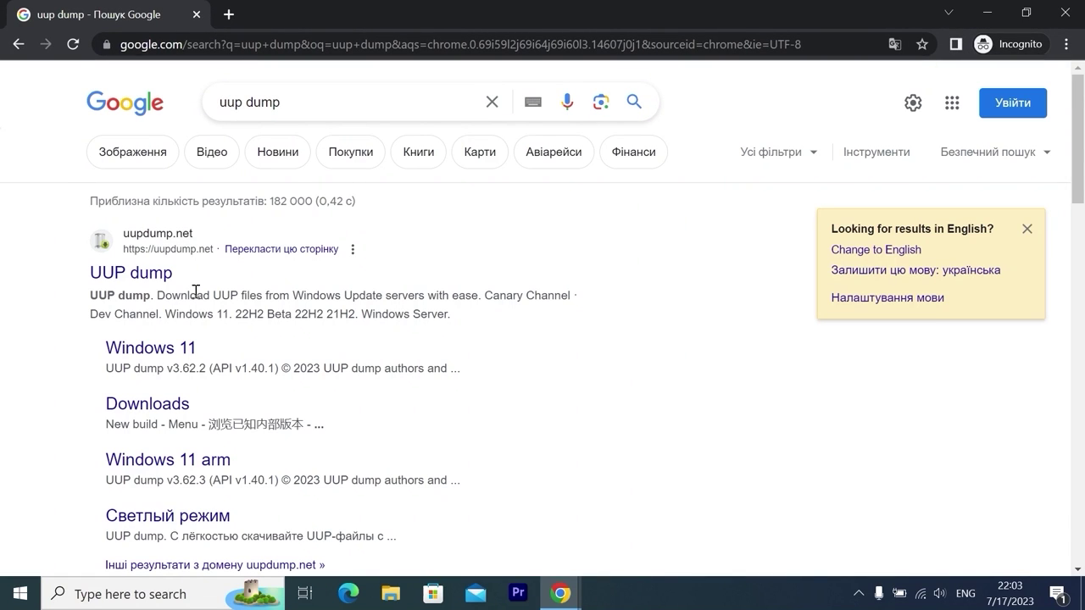
{"action": "left_click", "coordinate": [140, 274]}
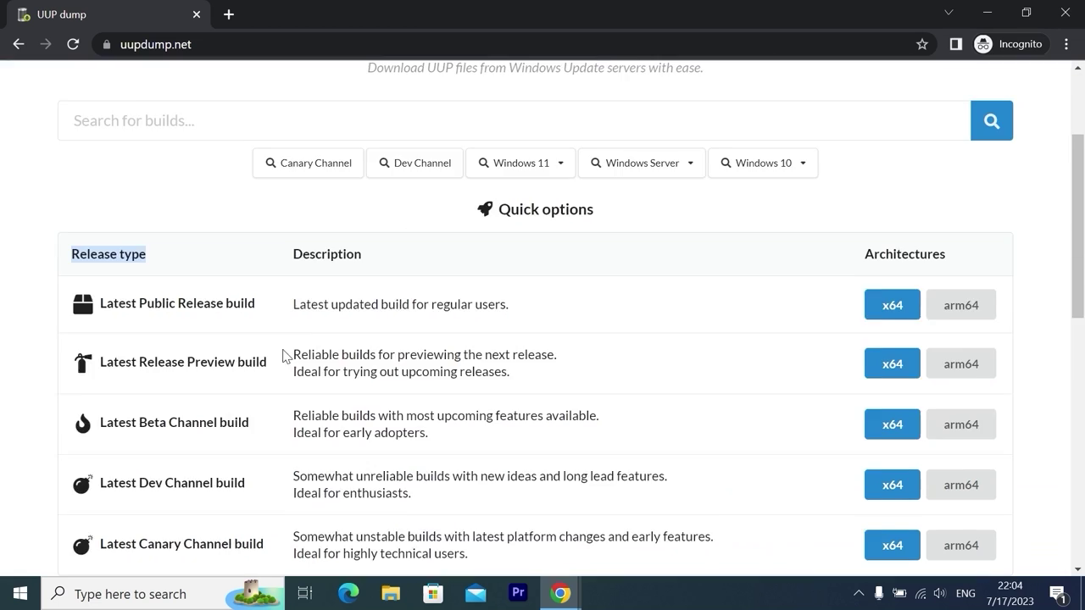
- Examine the release types and their descriptions under Quick options, focusing on the Canary Channel build
{"action": "scroll", "coordinate": [285, 356], "scroll_direction": "up", "scroll_amount": 1}
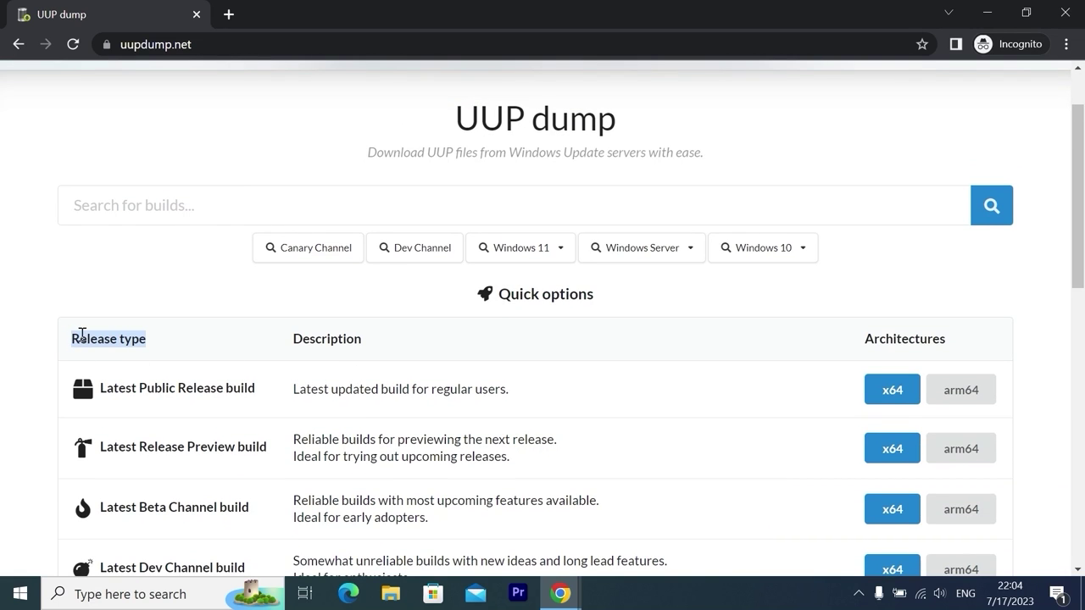
{"action": "scroll", "coordinate": [193, 376], "scroll_direction": "down", "scroll_amount": 1}
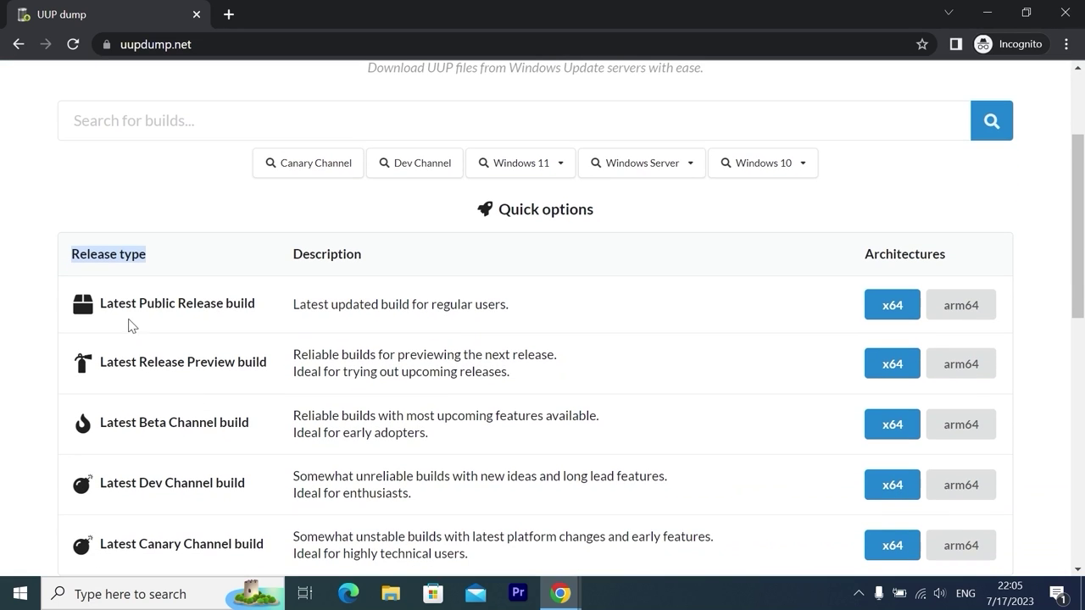
{"action": "scroll", "coordinate": [227, 305], "scroll_direction": "down", "scroll_amount": 1}
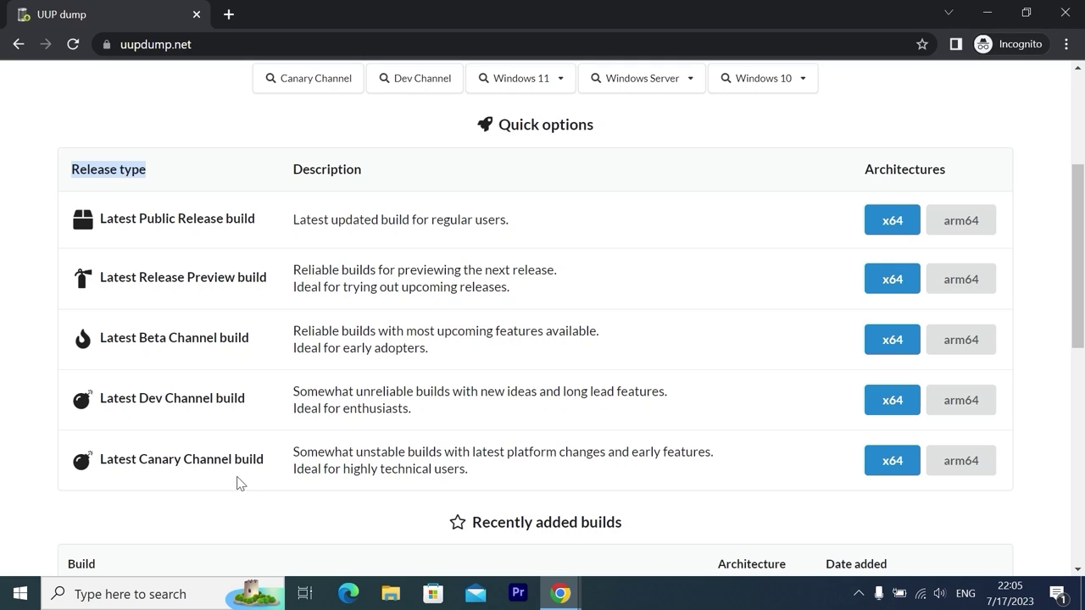
{"action": "left_click", "coordinate": [282, 455]}
{"action": "left_click_drag", "start_coordinate": [282, 454], "coordinate": [514, 481]}
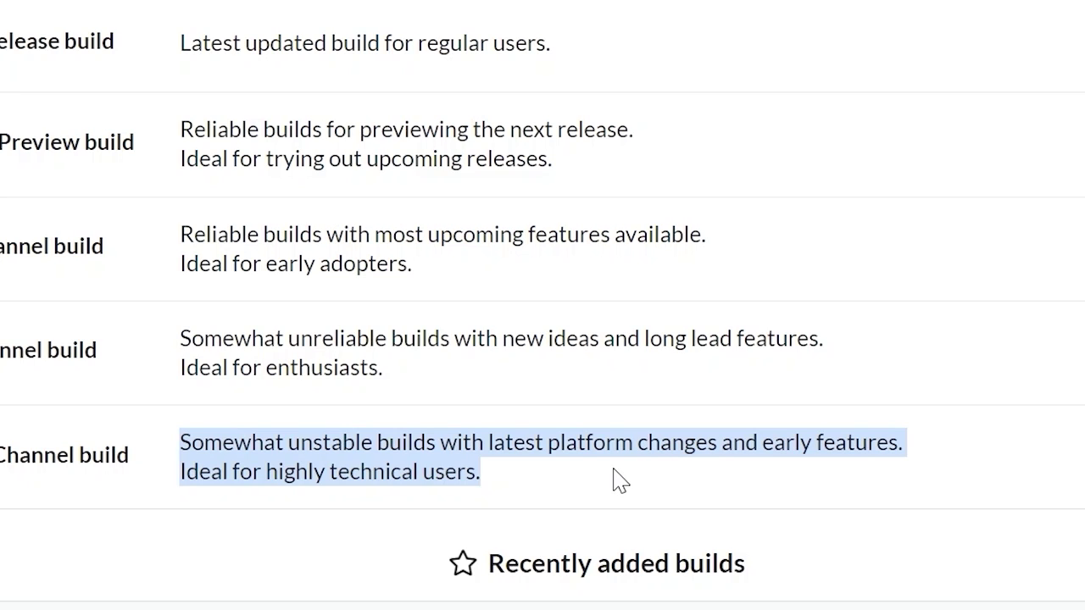
{"action": "mouse_move", "coordinate": [183, 471]}
{"action": "left_mouse_down"}
{"action": "mouse_move", "coordinate": [404, 461]}
{"action": "mouse_move", "coordinate": [523, 500]}
{"action": "mouse_move", "coordinate": [515, 469]}
{"action": "mouse_move", "coordinate": [175, 455]}
{"action": "left_mouse_up"}
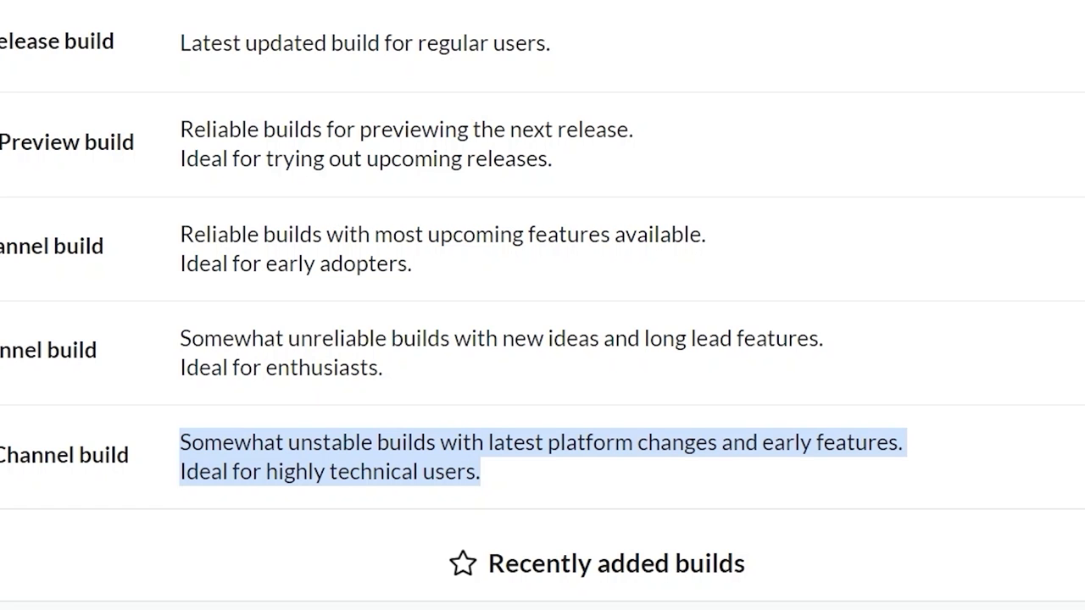
{"action": "left_click_drag", "start_coordinate": [134, 458], "coordinate": [271, 460]}
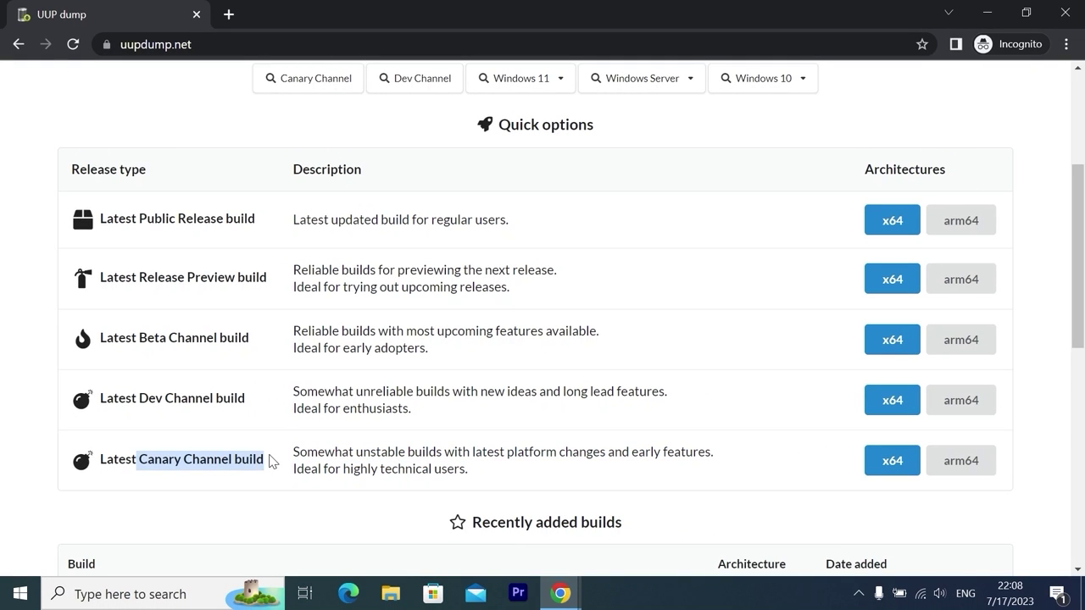
{"action": "left_click", "coordinate": [358, 231]}
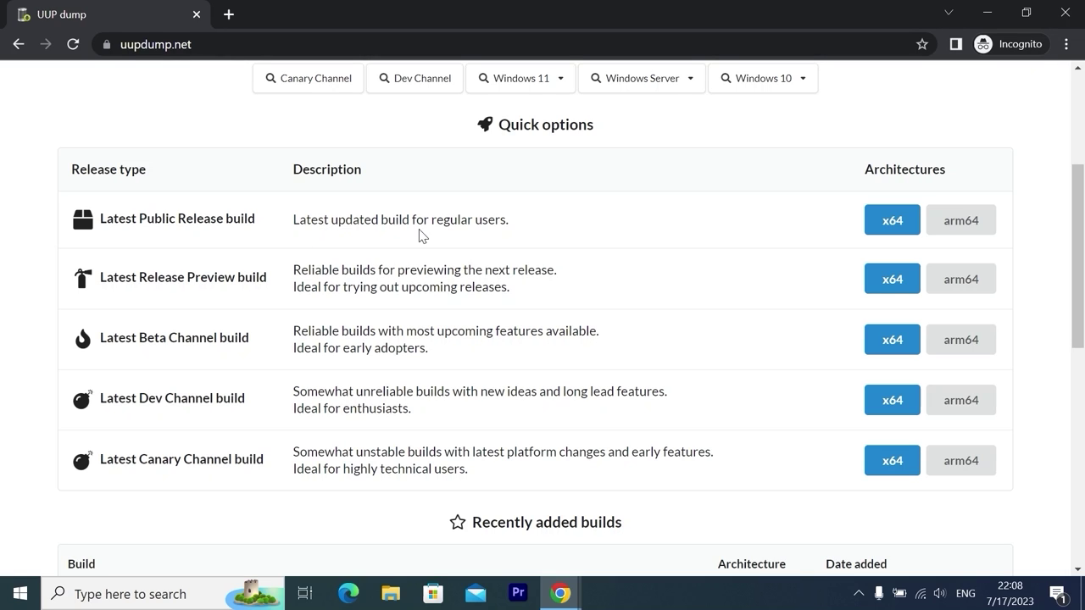
- View the x64 updates for the Latest Public Release build and look up "windows 11" in a new browser tab
{"action": "left_click", "coordinate": [896, 231]}
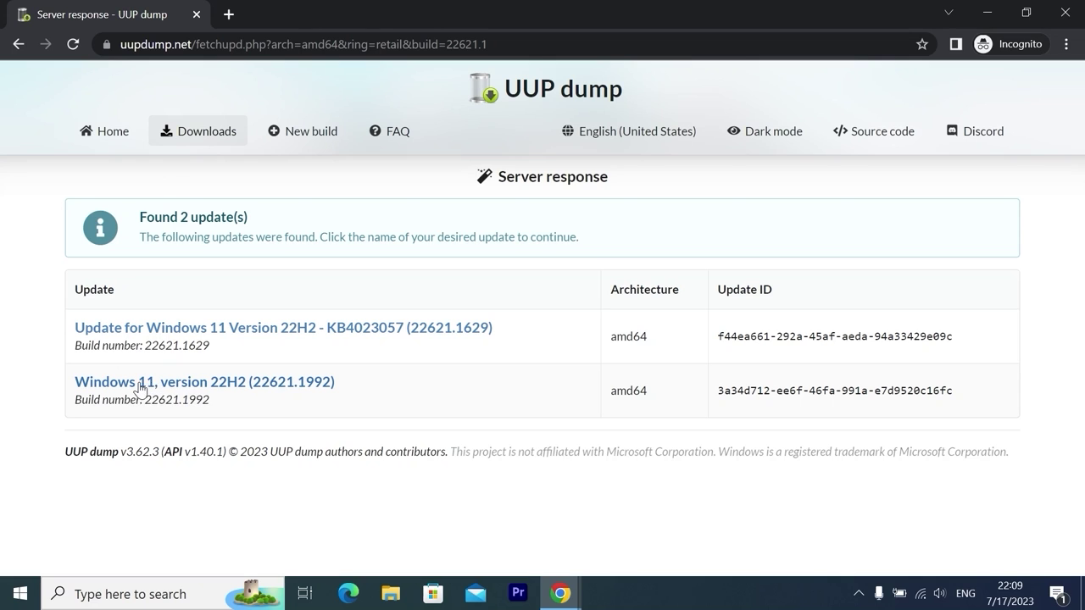
{"action": "left_click", "coordinate": [228, 15]}
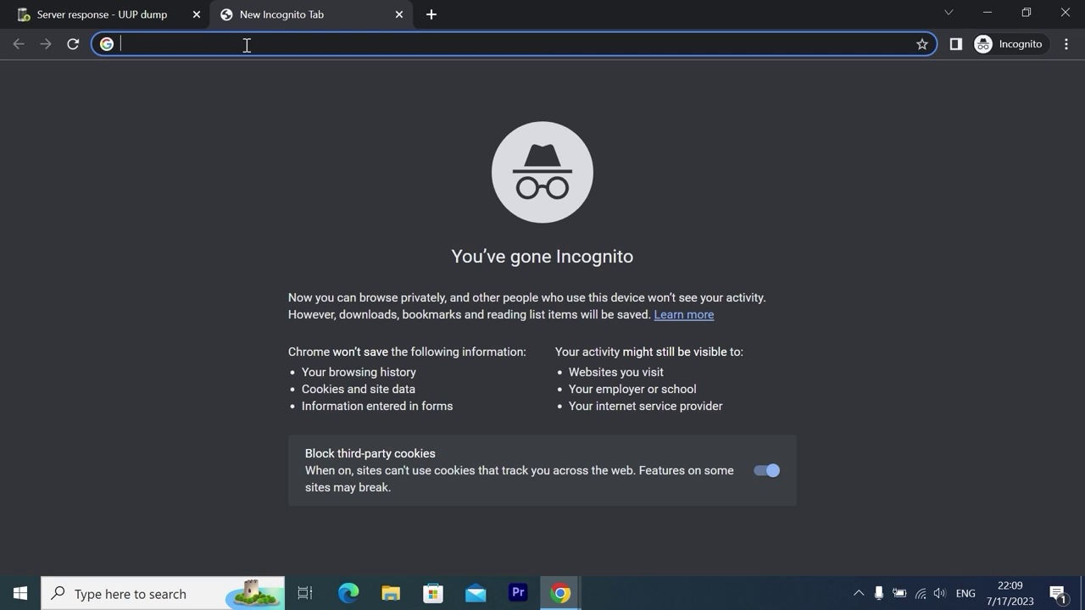
{"action": "type", "text": "windows 11"}
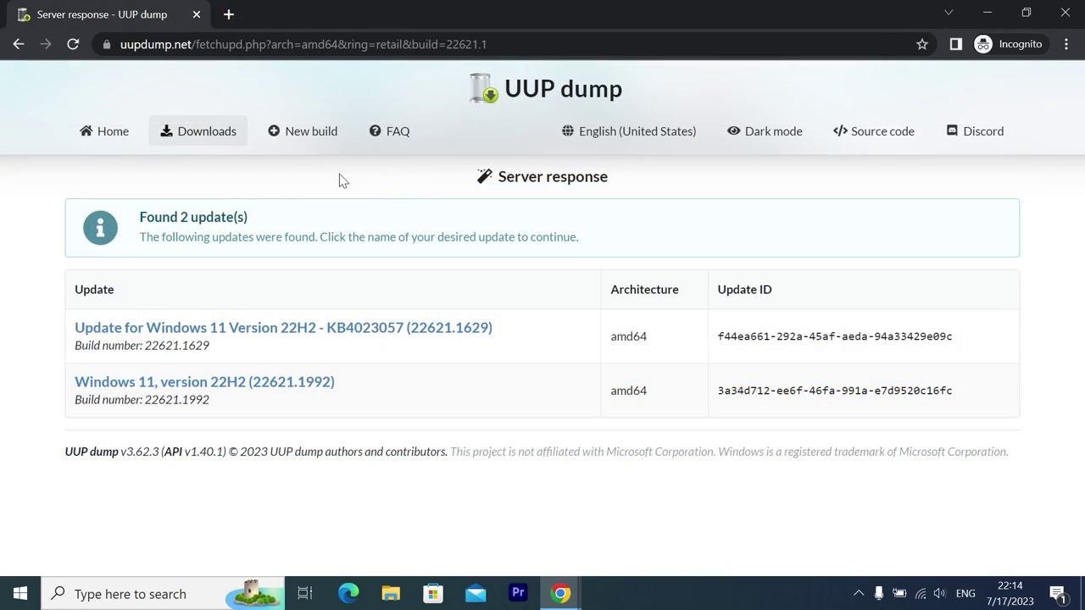
- Return to the UUP dump home page and choose Windows 11 Insider Preview 25905.1000 (rs_prerelease) from the x64 Latest Canary Channel build
{"action": "left_click", "coordinate": [116, 131]}
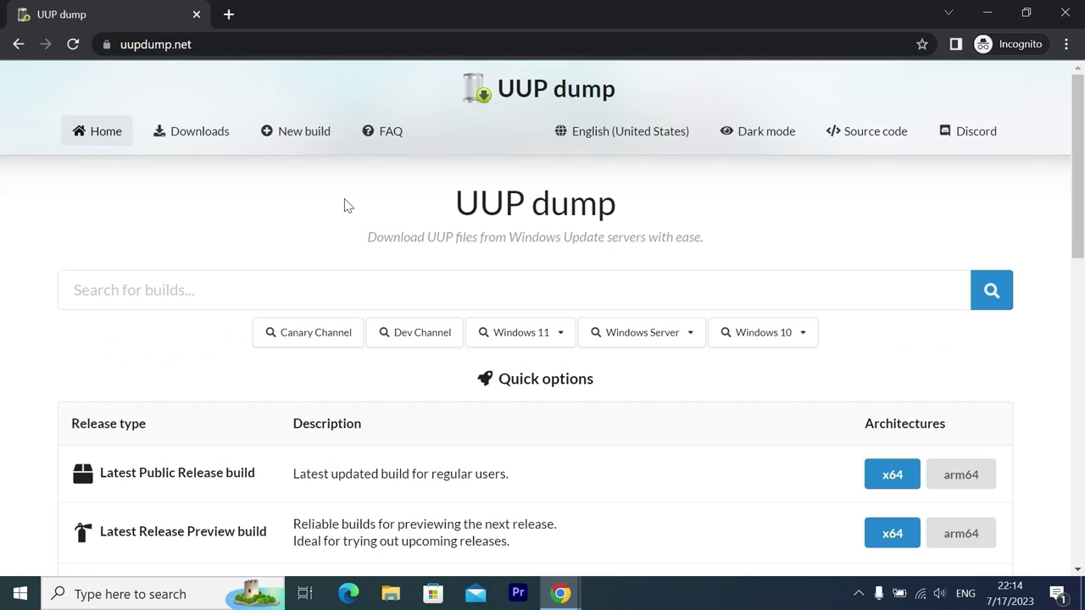
{"action": "scroll", "coordinate": [344, 205], "scroll_direction": "down", "scroll_amount": 1}
{"action": "scroll", "coordinate": [344, 205], "scroll_direction": "down", "scroll_amount": 5}
{"action": "scroll", "coordinate": [378, 250], "scroll_direction": "up", "scroll_amount": 1}
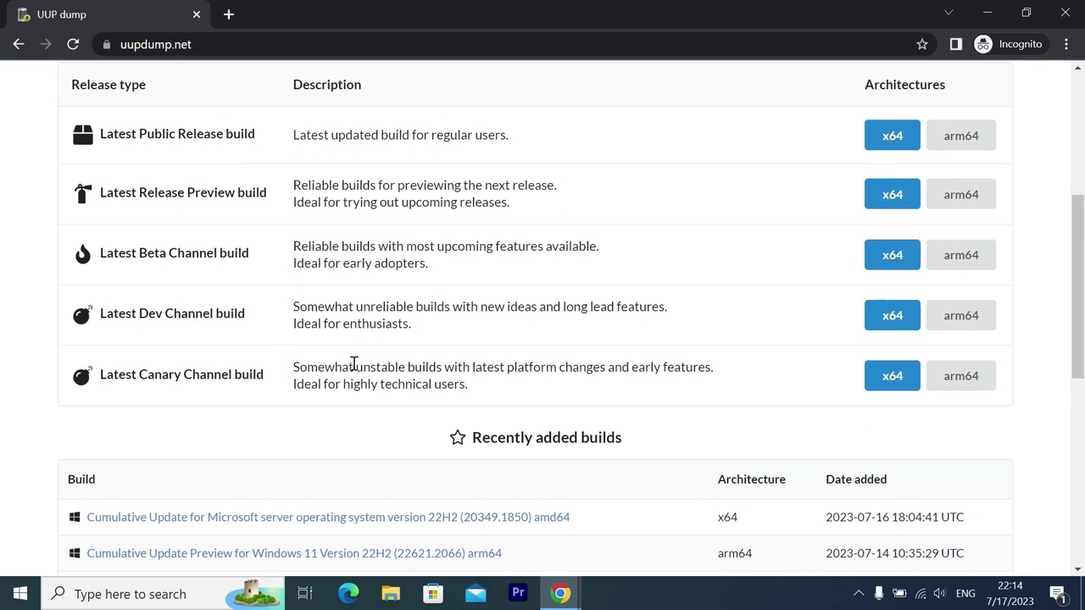
{"action": "left_click", "coordinate": [889, 380]}
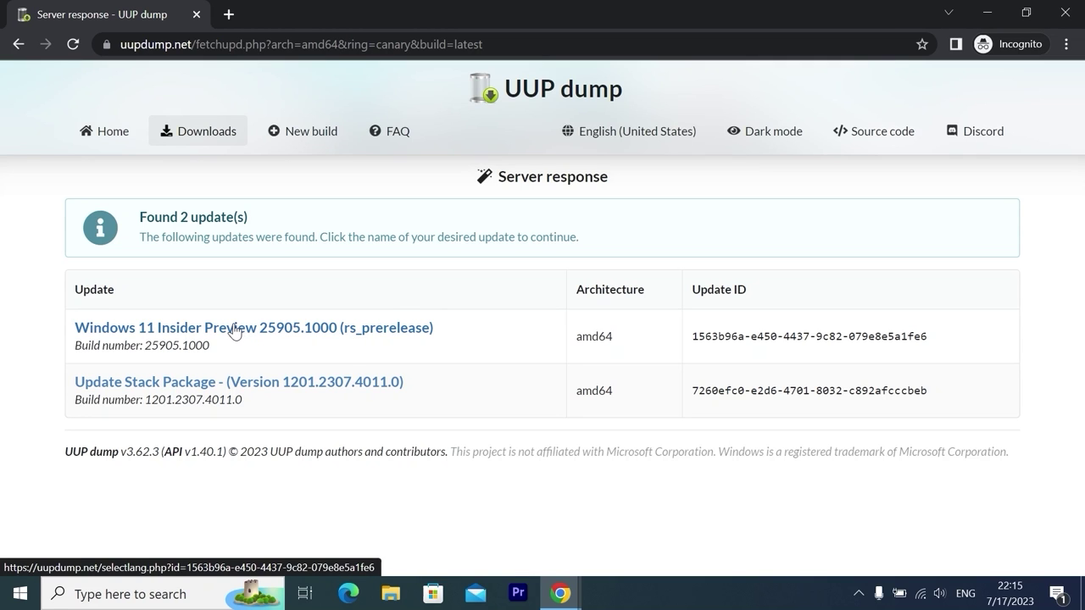
{"action": "left_click", "coordinate": [234, 331]}
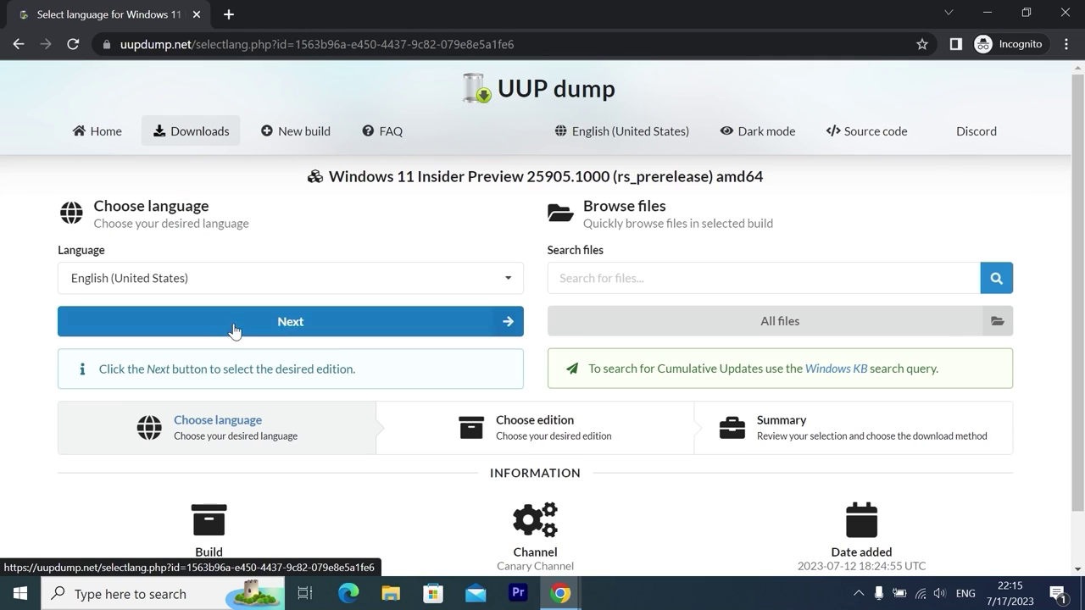
- Choose English (United States) as the language and only Windows Pro as the edition, and proceed to the summary
{"action": "left_click", "coordinate": [510, 285]}
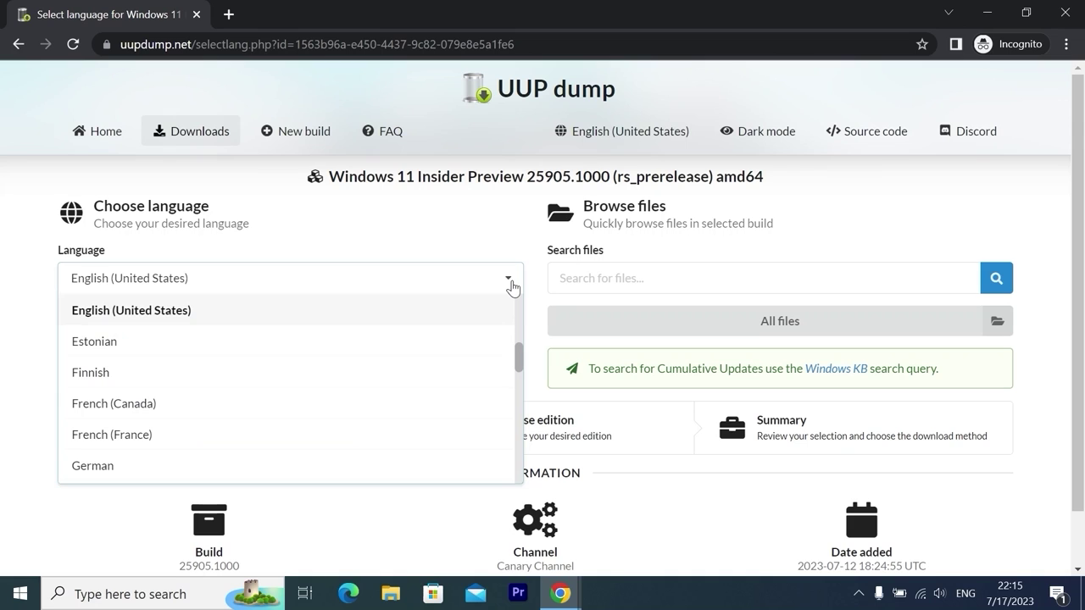
{"action": "left_click", "coordinate": [171, 312]}
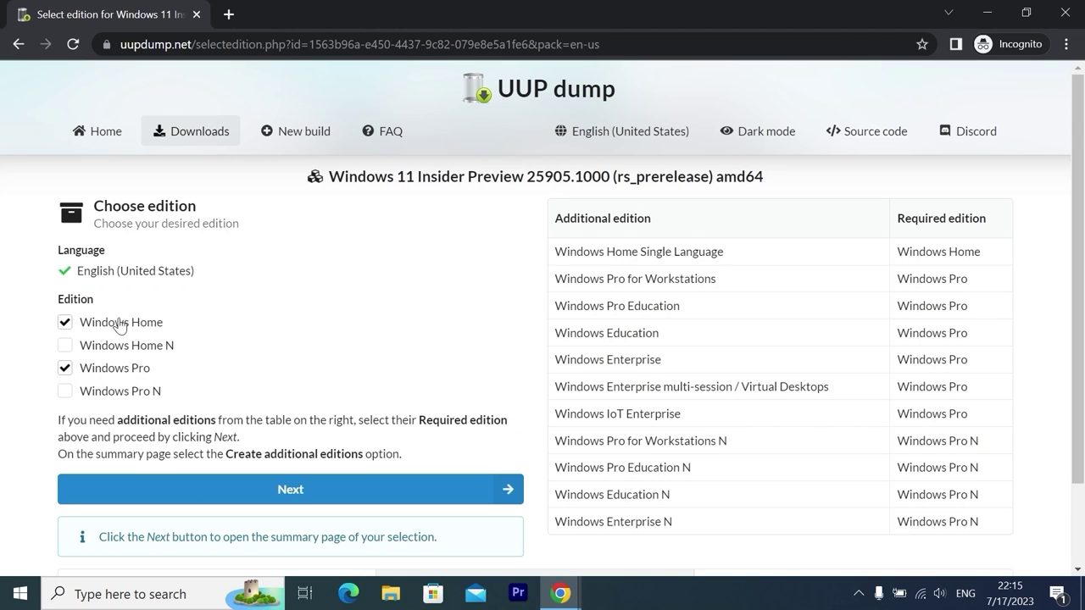
{"action": "left_click", "coordinate": [65, 324]}
{"action": "left_click", "coordinate": [66, 373]}
{"action": "left_click", "coordinate": [68, 370]}
{"action": "left_click", "coordinate": [329, 498]}
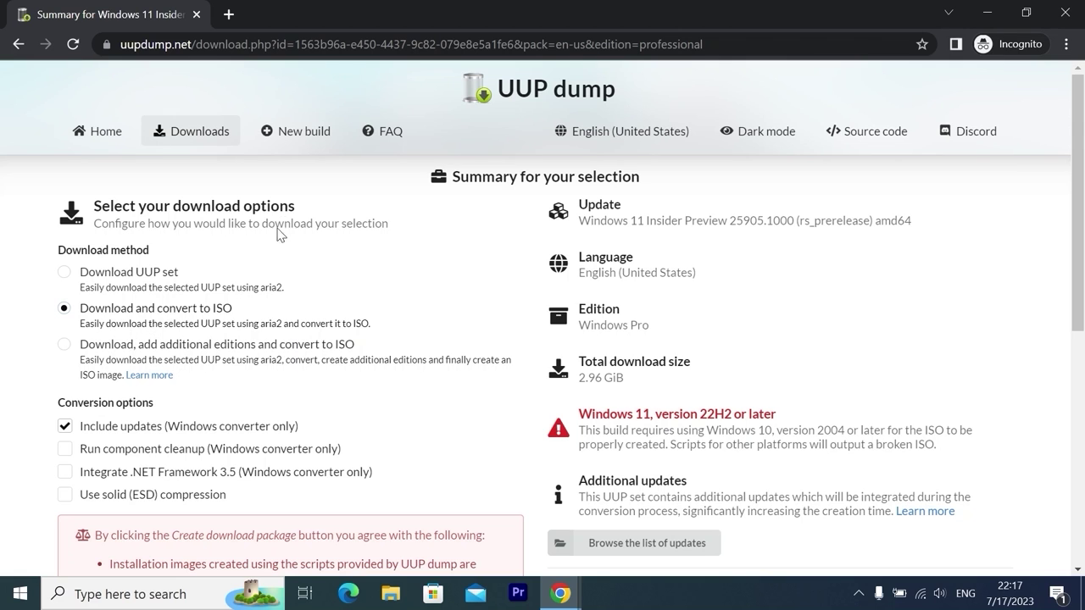
- Create the download package using Download and convert to ISO with Include updates
{"action": "scroll", "coordinate": [286, 282], "scroll_direction": "down", "scroll_amount": 2}
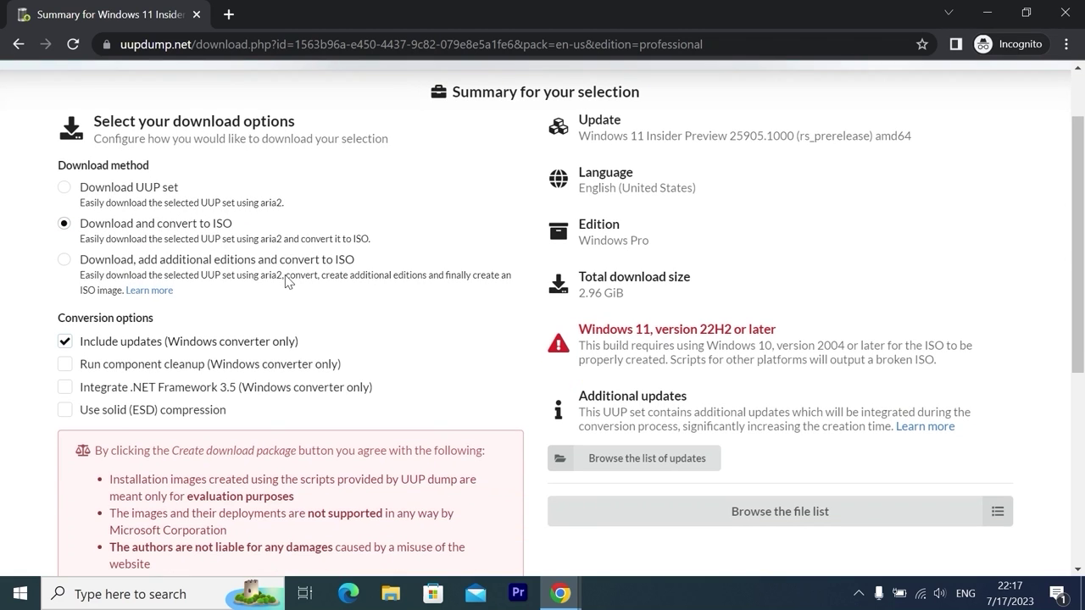
{"action": "left_click", "coordinate": [129, 261]}
{"action": "left_click", "coordinate": [124, 262]}
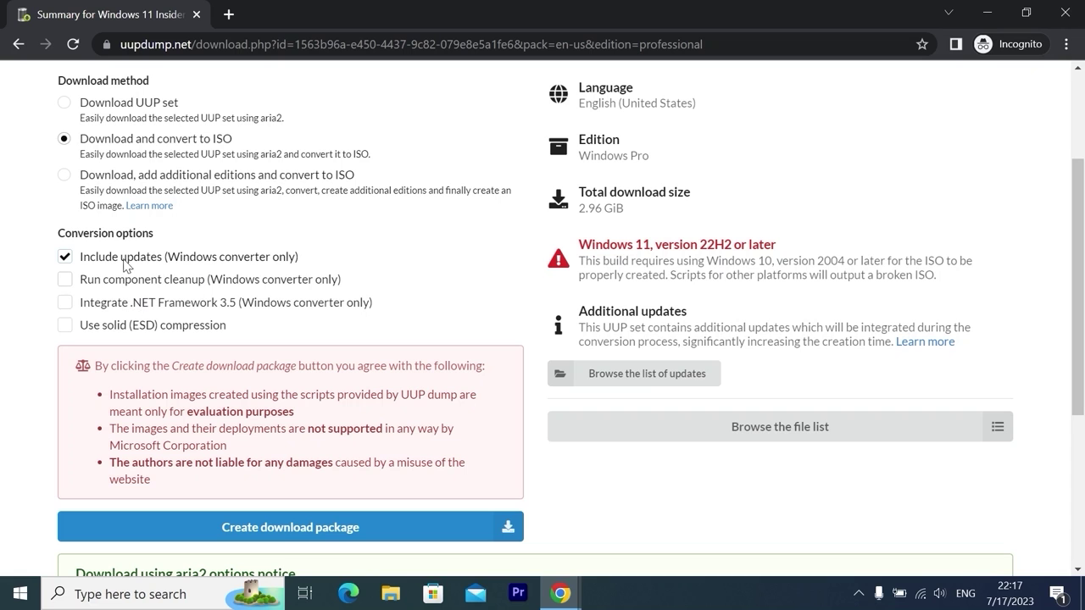
{"action": "scroll", "coordinate": [314, 327], "scroll_direction": "up", "scroll_amount": 1}
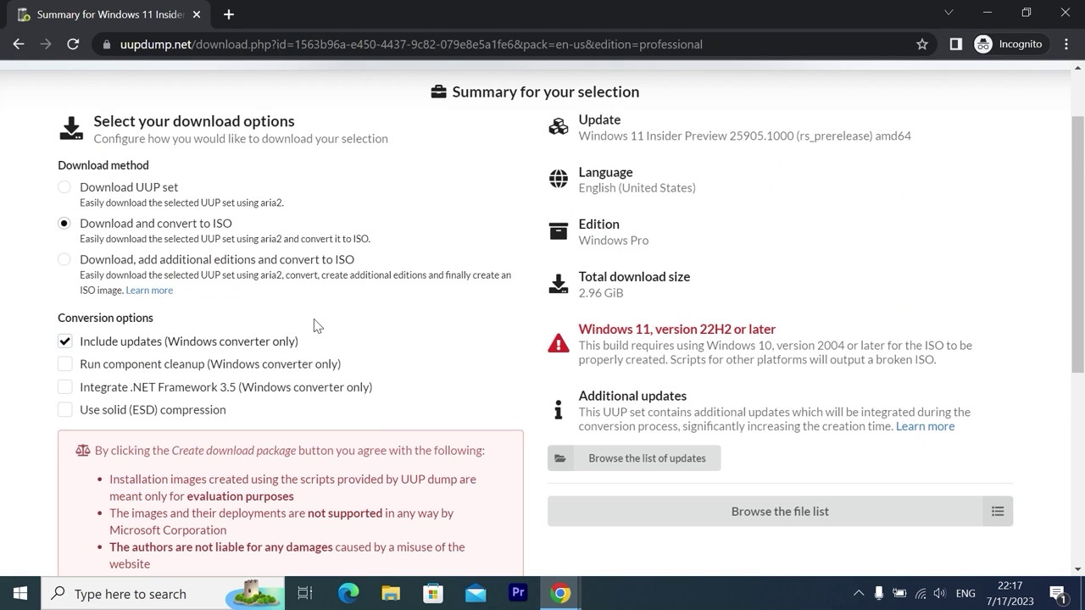
{"action": "scroll", "coordinate": [313, 326], "scroll_direction": "down", "scroll_amount": 2}
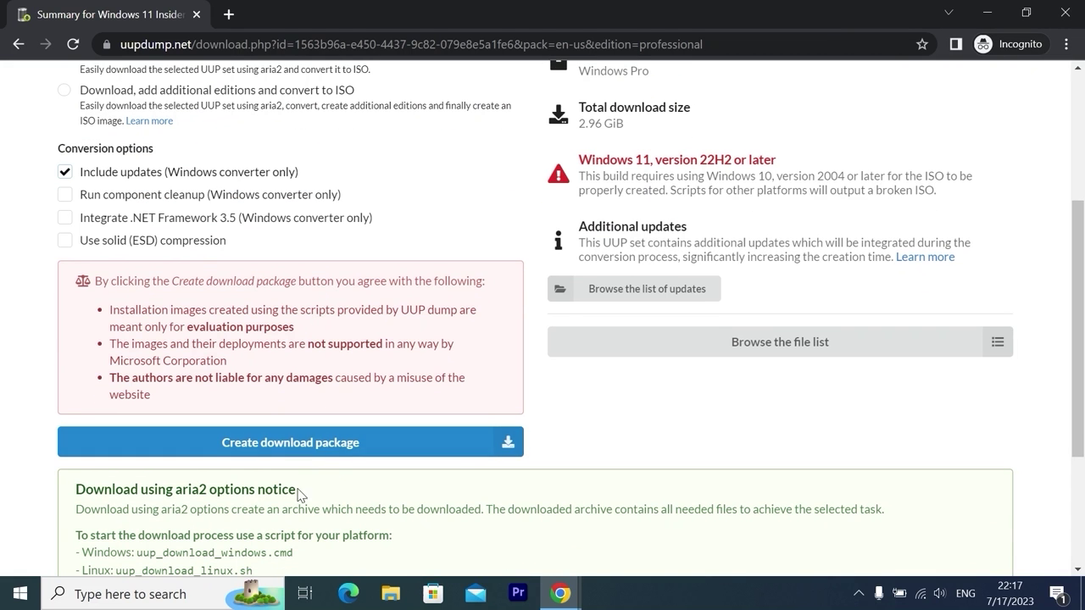
{"action": "left_click", "coordinate": [314, 445]}
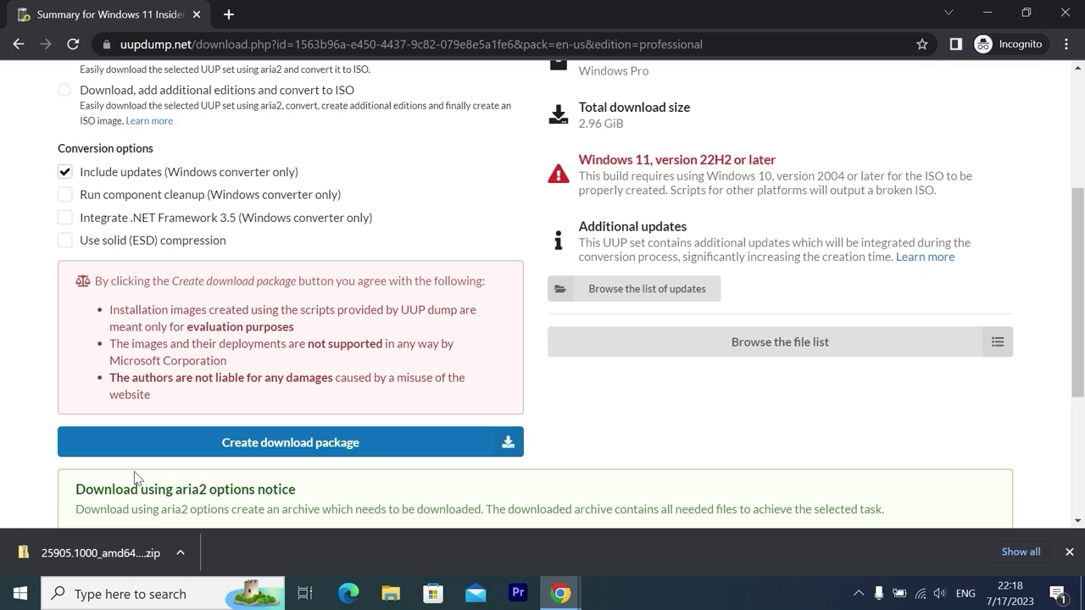
- Show the downloaded zip package in its Downloads folder and close the browser window
{"action": "left_click", "coordinate": [181, 556]}
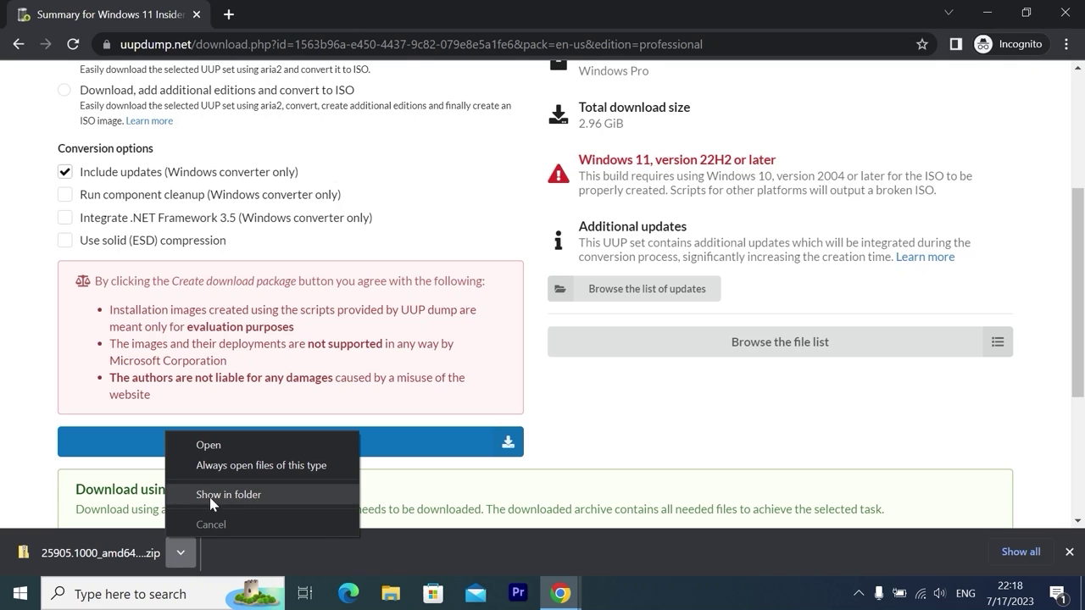
{"action": "left_click", "coordinate": [225, 499]}
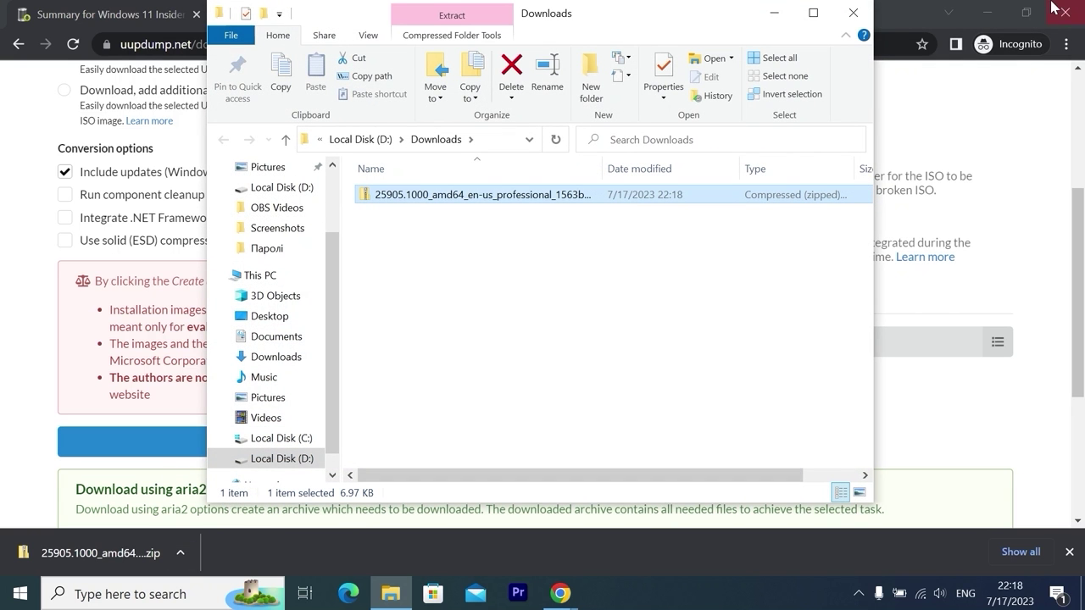
{"action": "left_click", "coordinate": [1064, 13]}
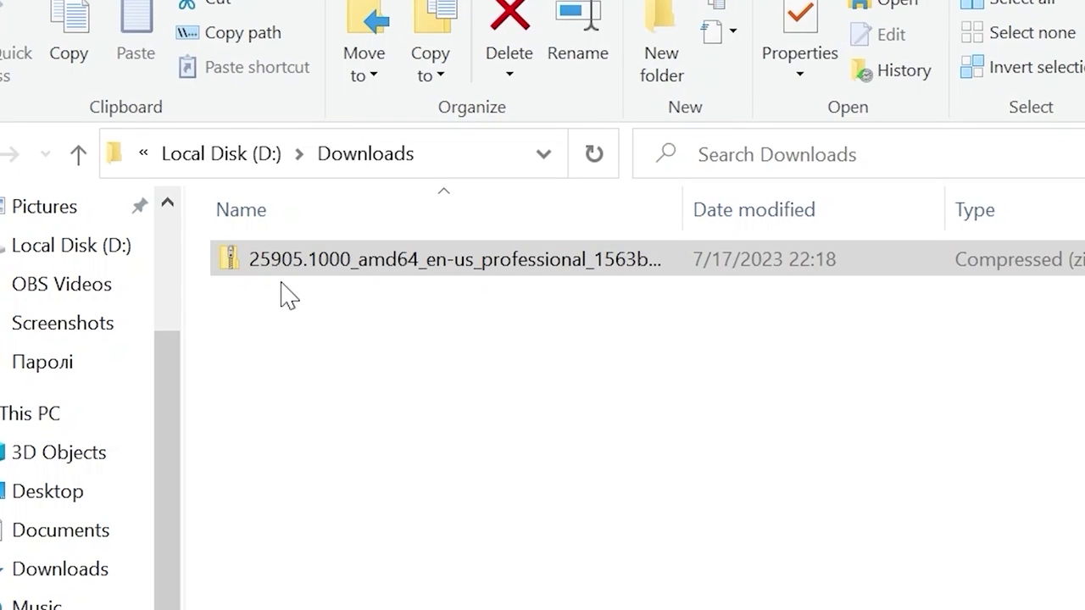
{"action": "left_click", "coordinate": [383, 196]}
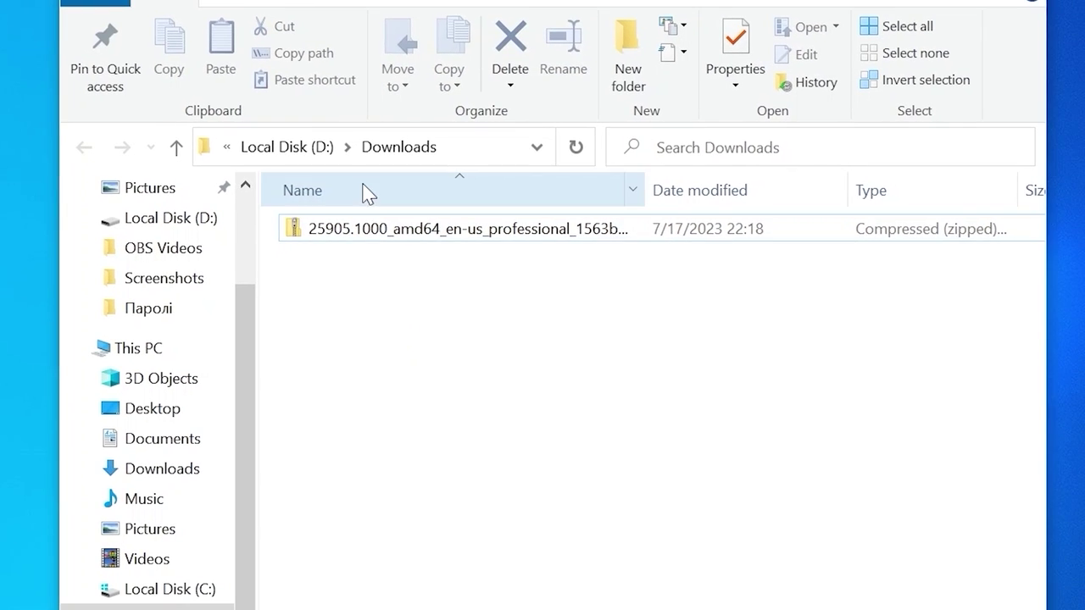
- Extract the downloaded 25905.1000 zip package into its default folder in Downloads and delete the zip archive
{"action": "right_click", "coordinate": [373, 239]}
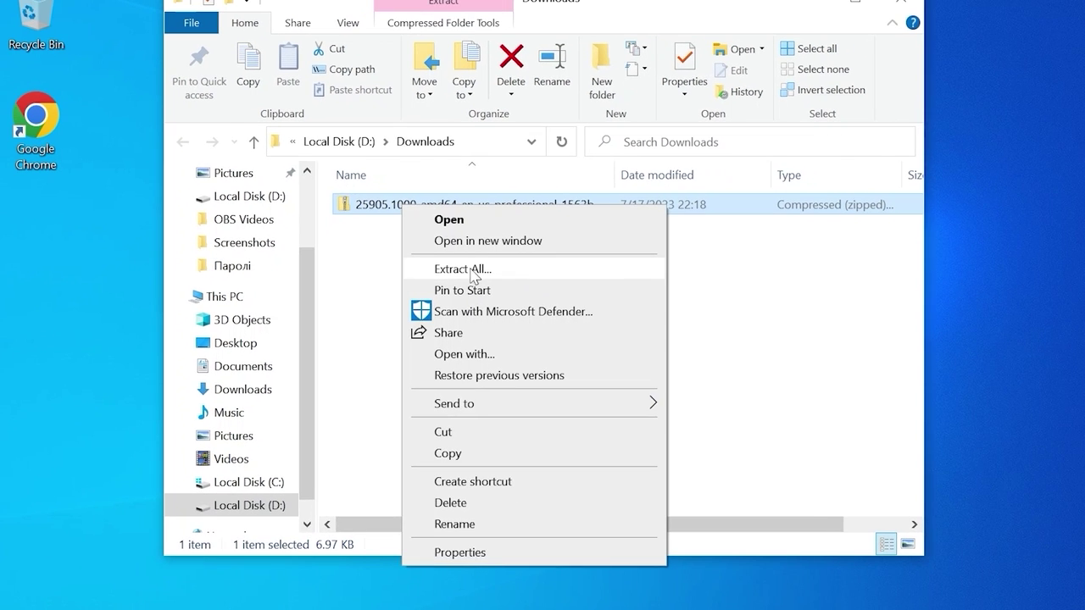
{"action": "left_click", "coordinate": [469, 297]}
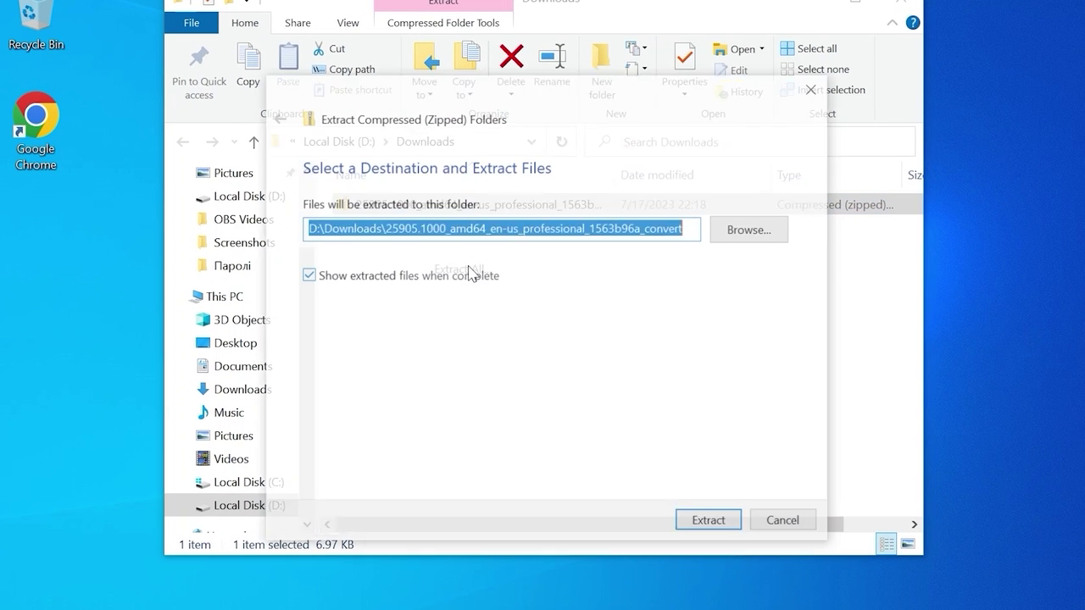
{"action": "left_click", "coordinate": [715, 523]}
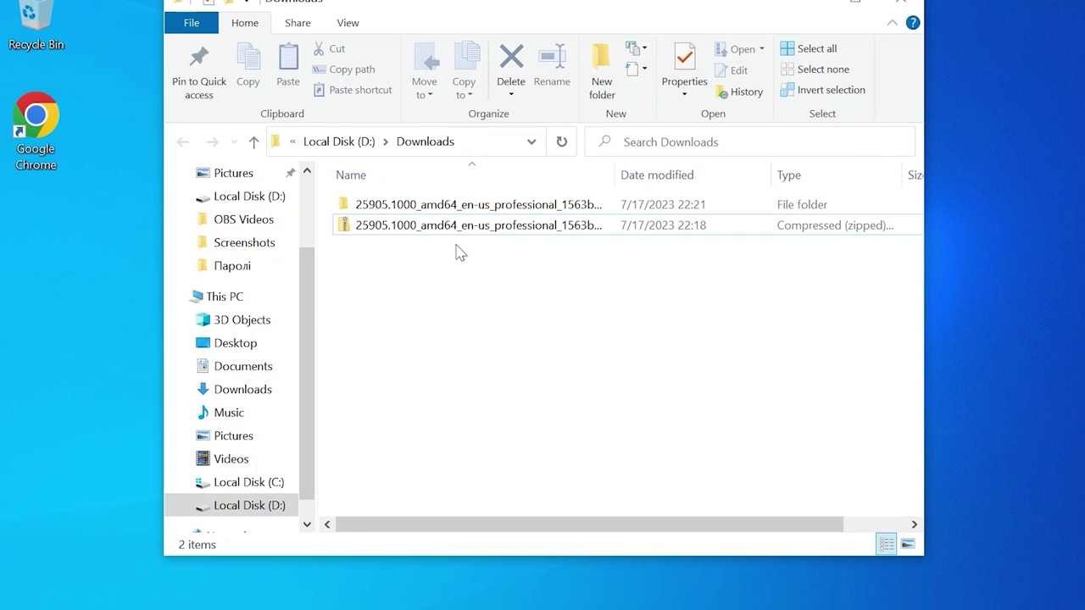
{"action": "right_click", "coordinate": [458, 227]}
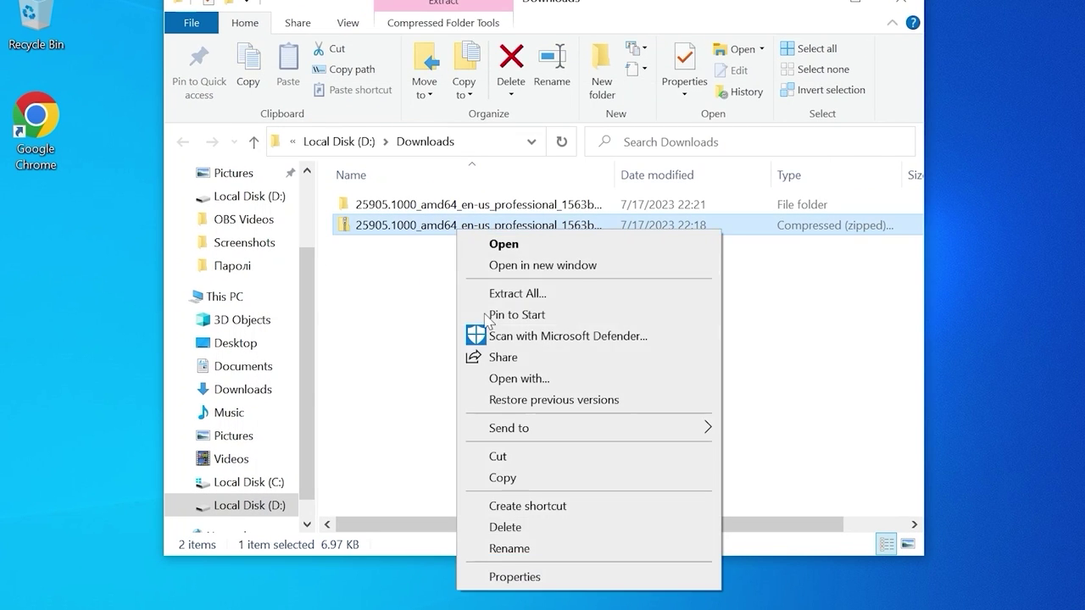
{"action": "left_click", "coordinate": [561, 527]}
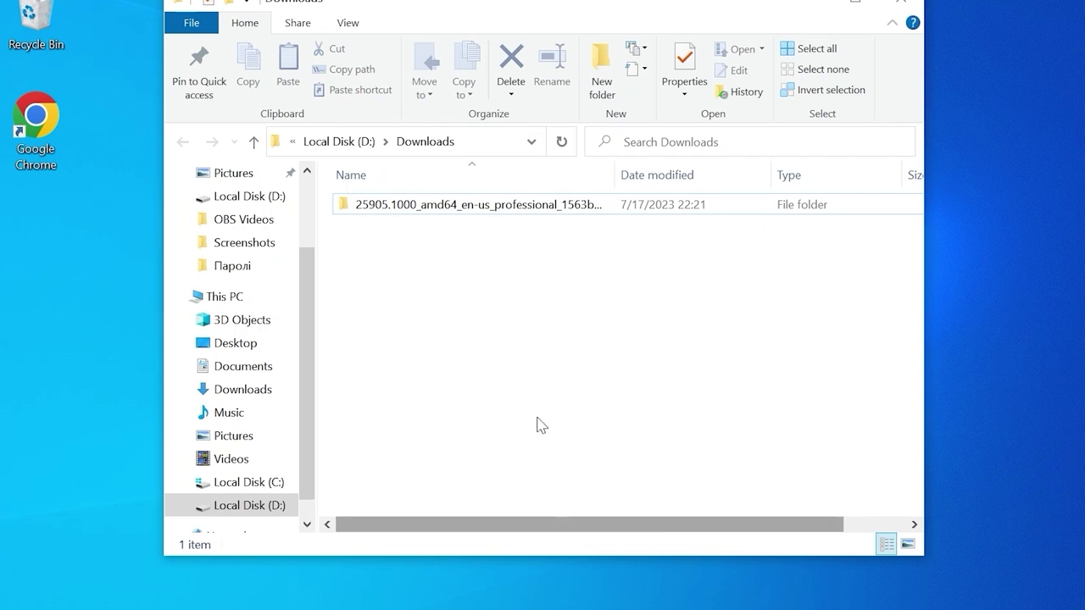
- Run uup_download_windows from the extracted folder as administrator, bypassing SmartScreen and allowing the depends_win.ps1 script to run once
{"action": "double_click", "coordinate": [430, 210]}
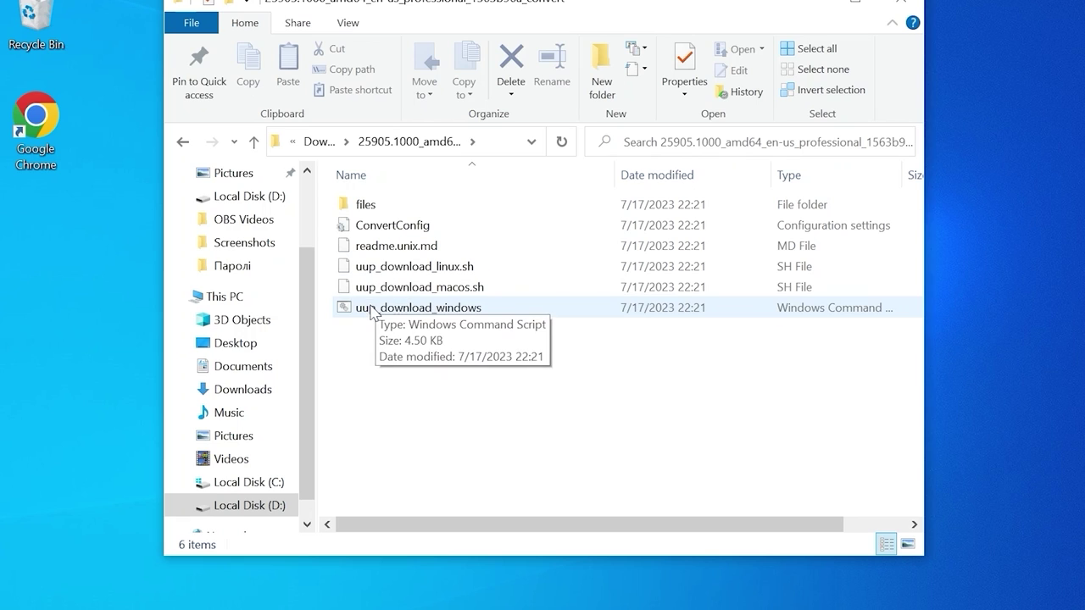
{"action": "right_click", "coordinate": [461, 316]}
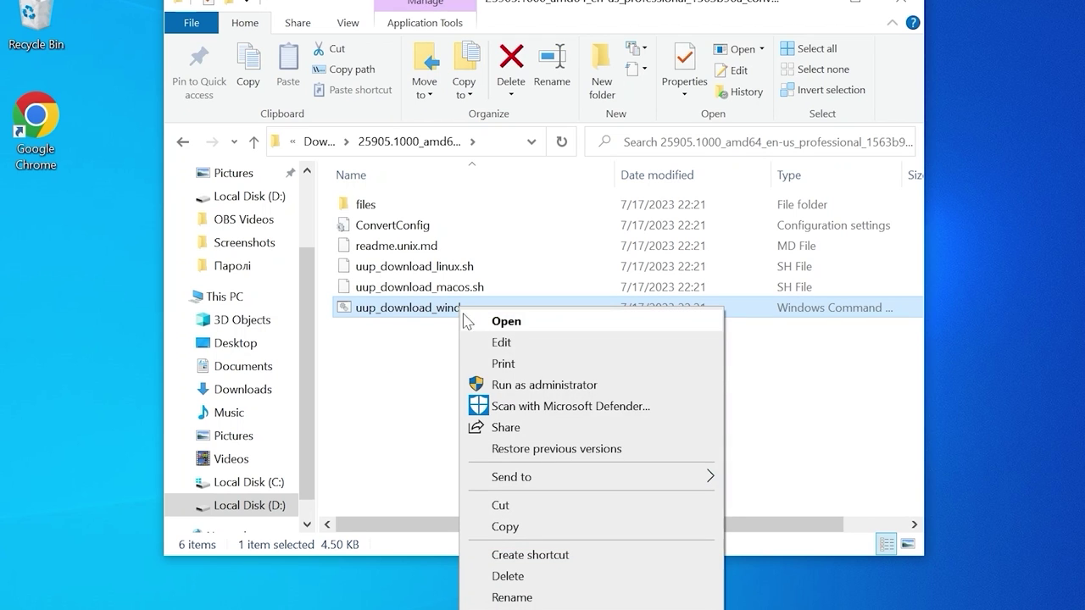
{"action": "left_click", "coordinate": [538, 386]}
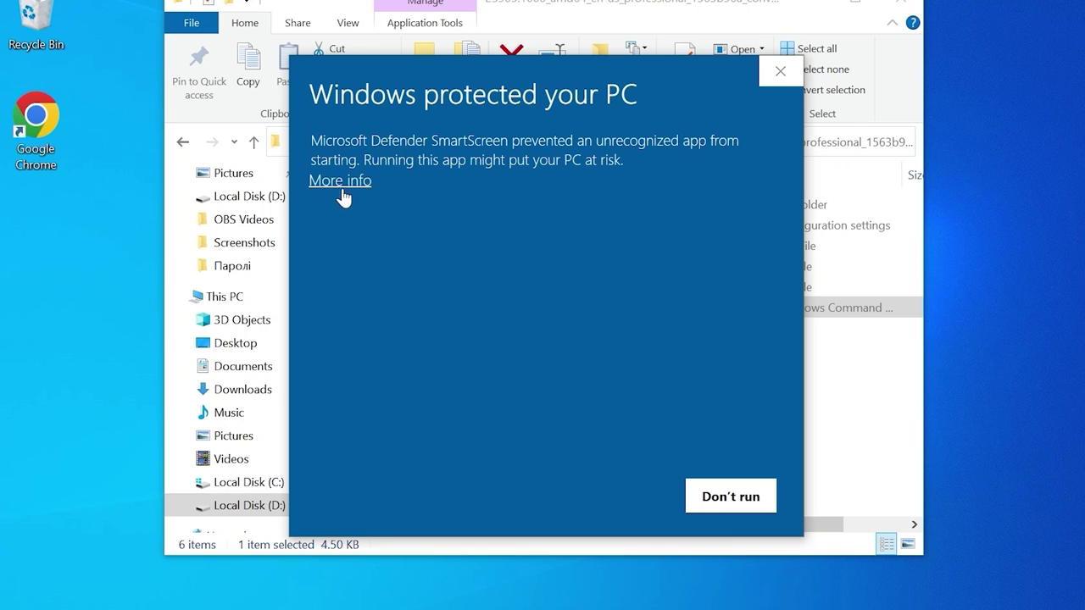
{"action": "left_click", "coordinate": [332, 180]}
{"action": "left_click", "coordinate": [595, 505]}
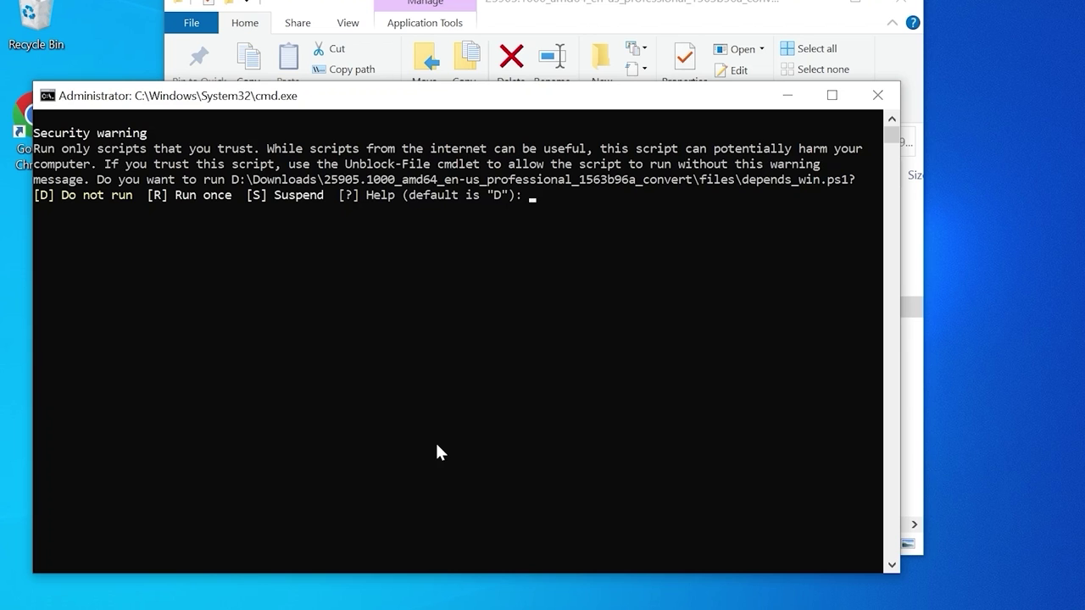
{"action": "type", "text": "r"}
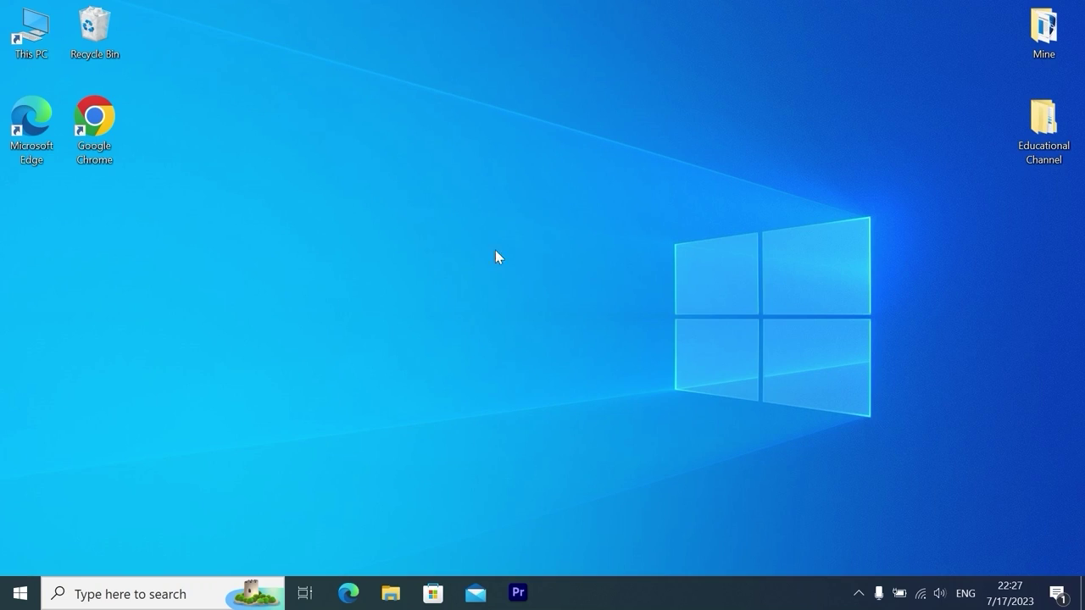
- Open the 25905.1000 convert folder inside Downloads on Local Disk (D:) and maximize its window
{"action": "double_click", "coordinate": [36, 32]}
{"action": "double_click", "coordinate": [745, 479]}
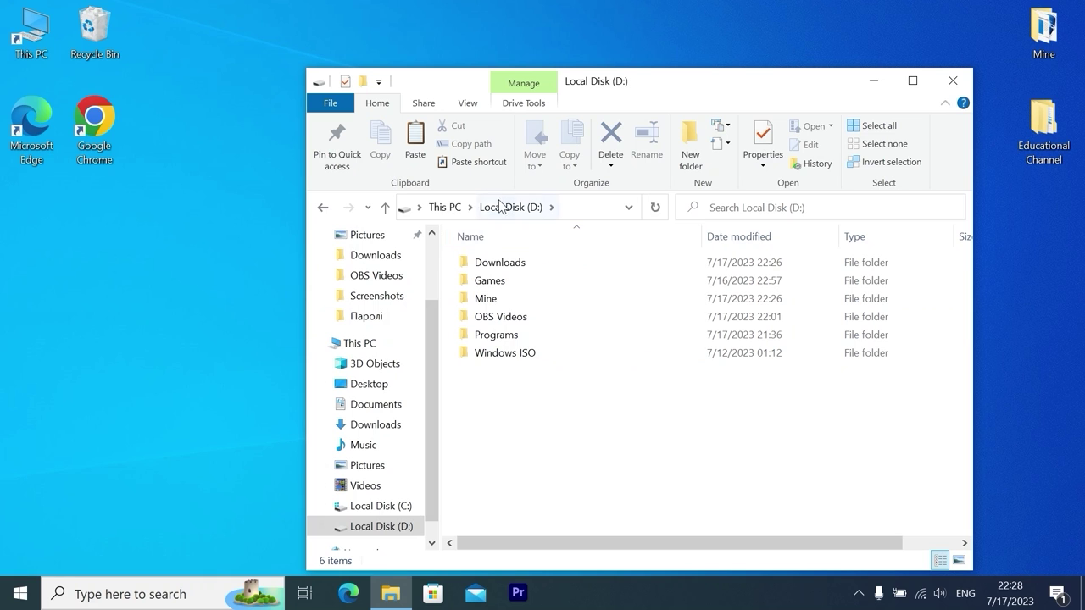
{"action": "left_click", "coordinate": [489, 267]}
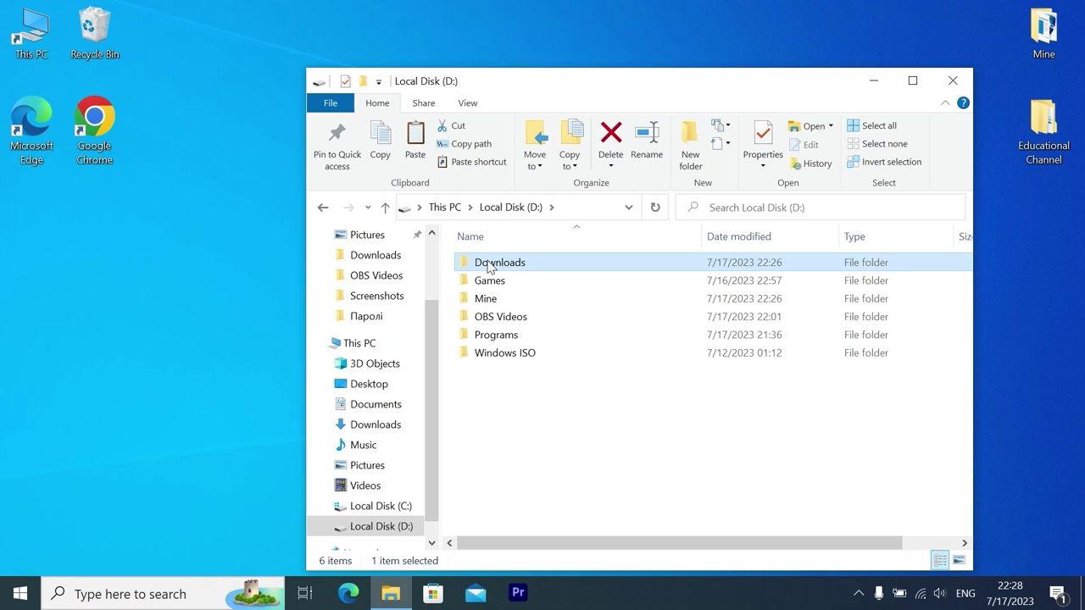
{"action": "double_click", "coordinate": [488, 264]}
{"action": "double_click", "coordinate": [500, 264]}
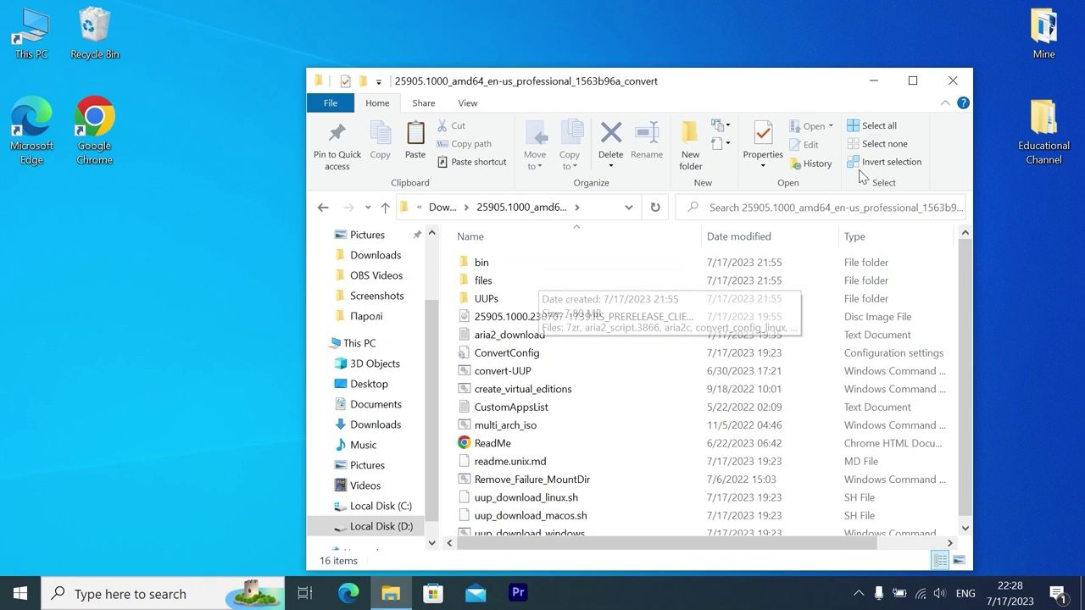
{"action": "left_click", "coordinate": [912, 81]}
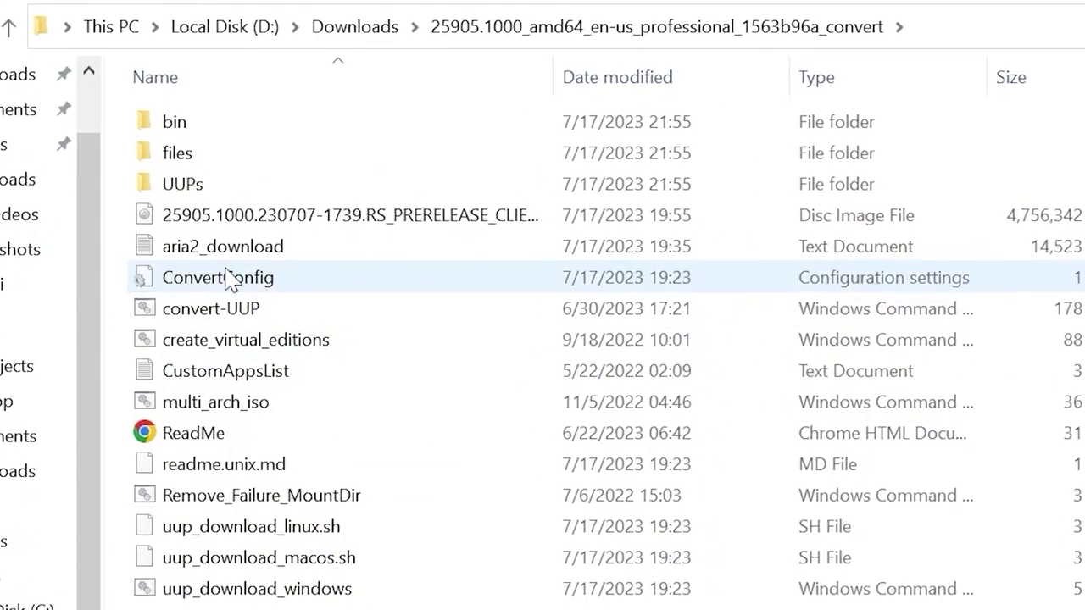
- Examine the 25905.1000.230707-1739 disc image file among the converted files and close the folder window
{"action": "left_click", "coordinate": [179, 235]}
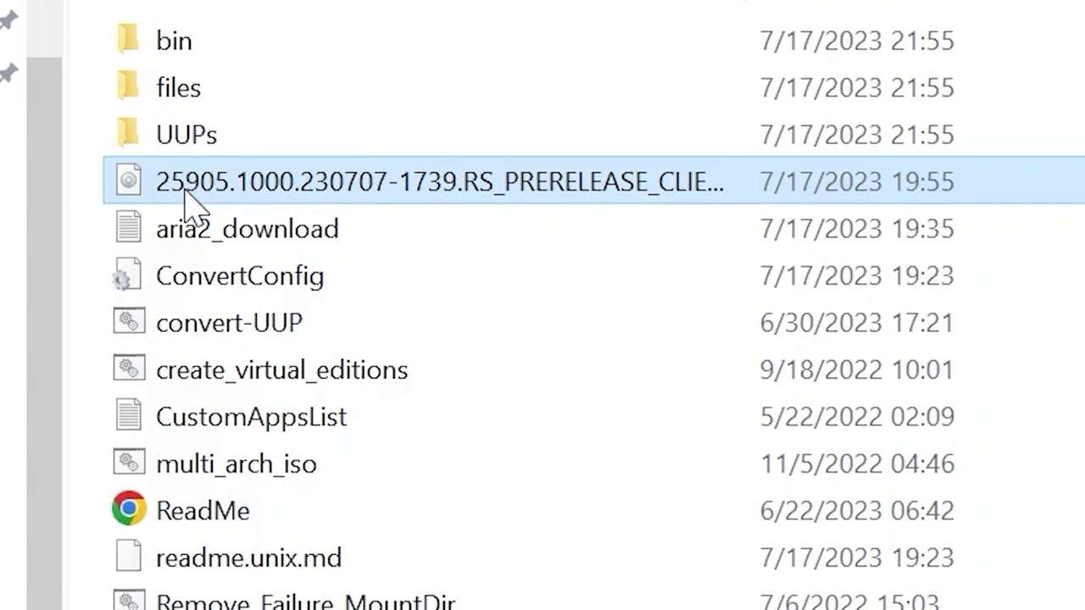
{"action": "mouse_move", "coordinate": [157, 177]}
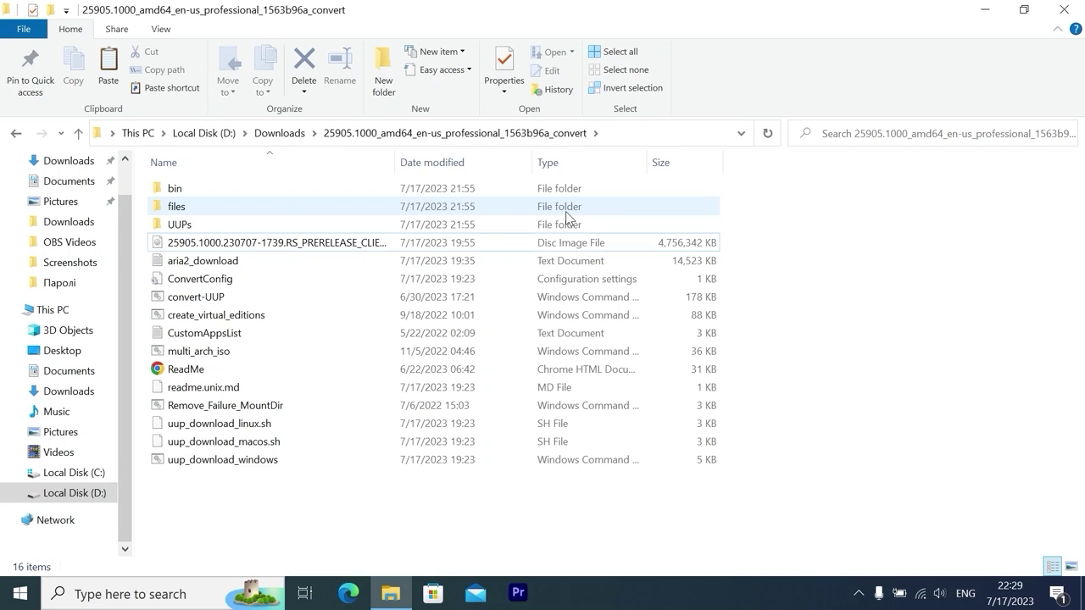
{"action": "mouse_move", "coordinate": [352, 409]}
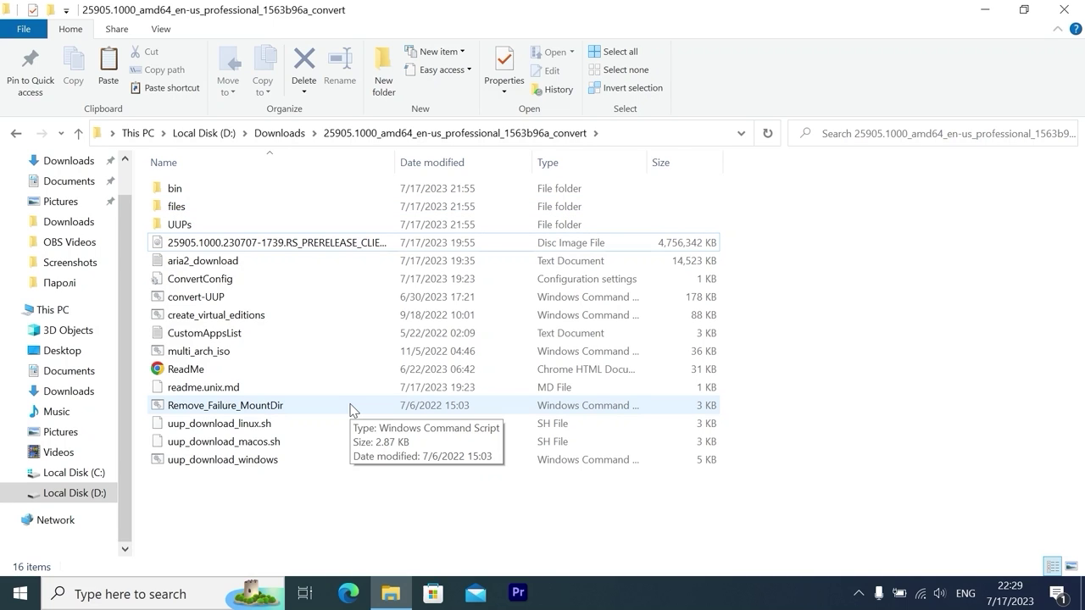
{"action": "mouse_move", "coordinate": [279, 237]}
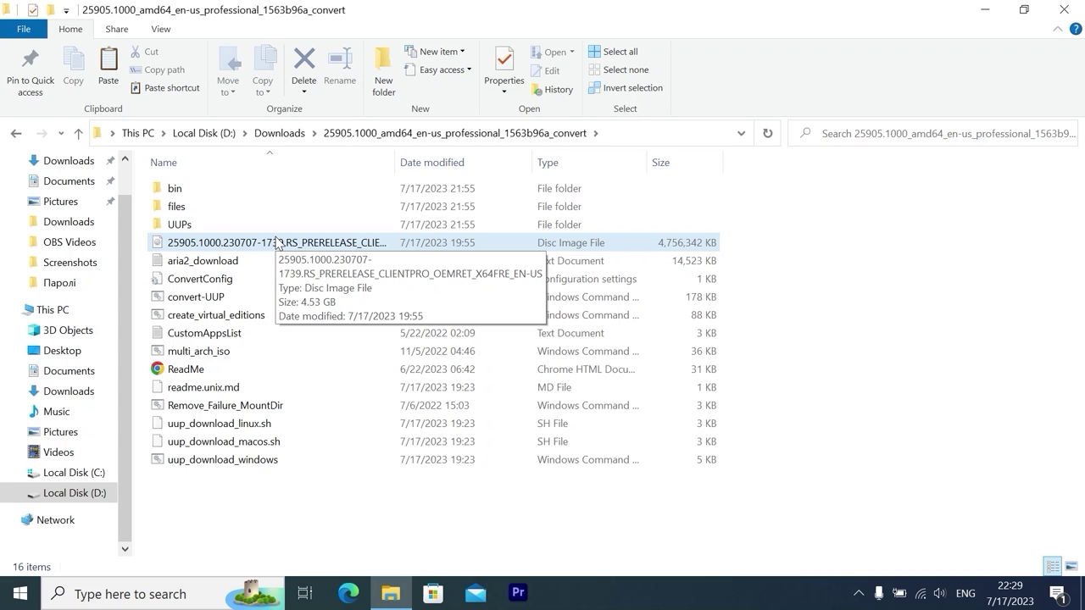
{"action": "left_click", "coordinate": [1063, 10]}
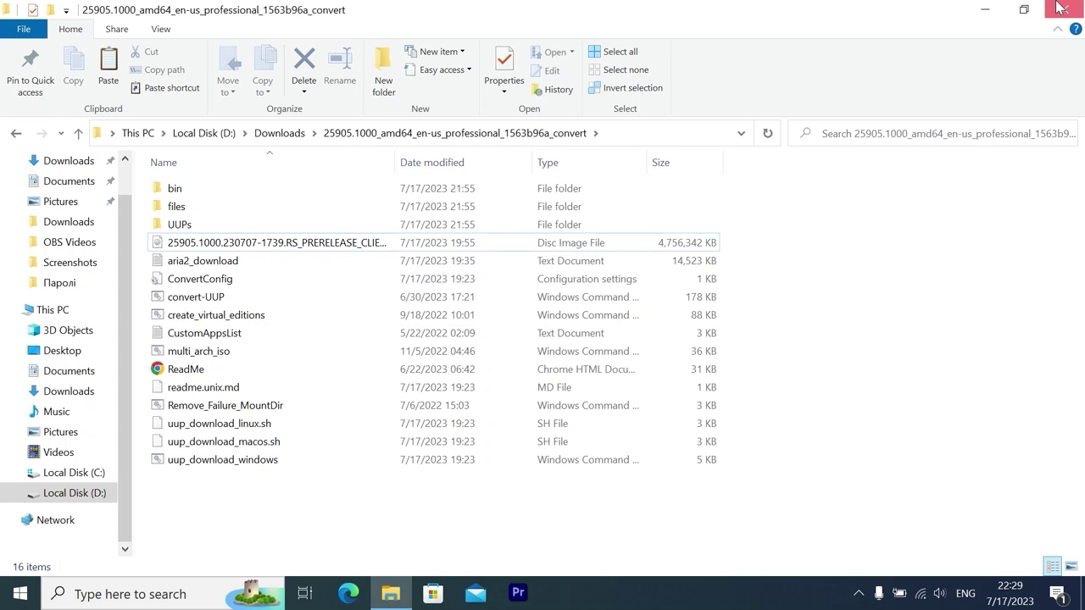
- Open Google Chrome and search the web for "rufus download"
{"action": "double_click", "coordinate": [99, 116]}
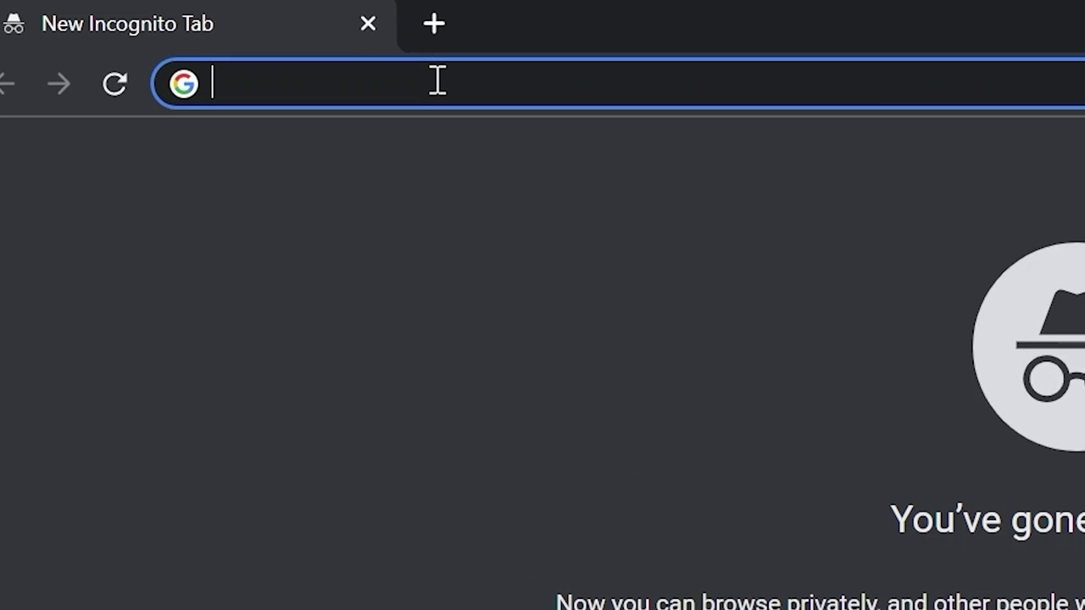
{"action": "type", "text": "rufus "}
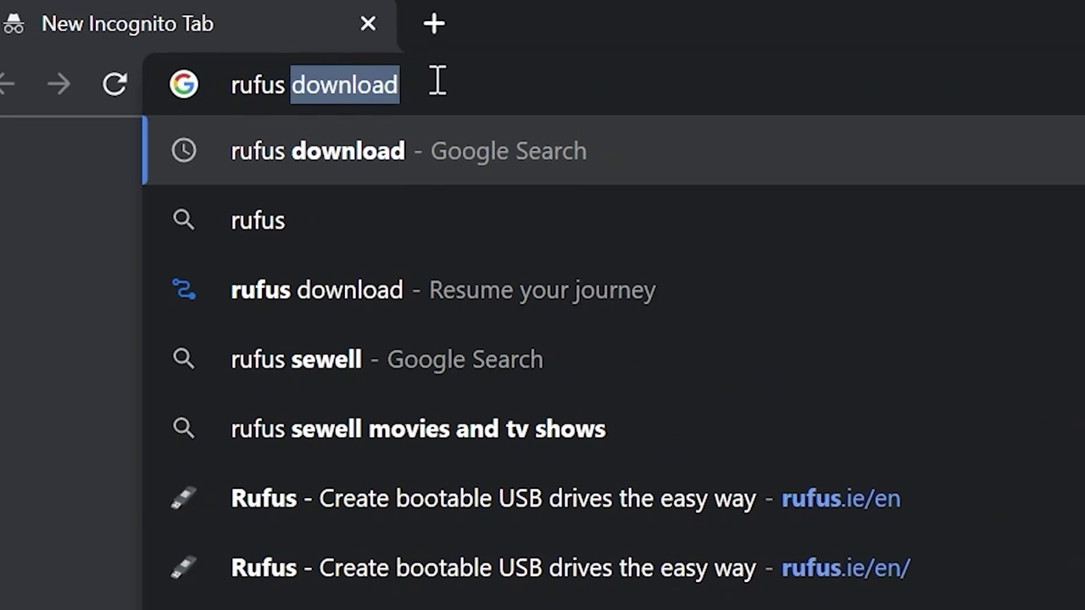
{"action": "type", "text": "downloa"}
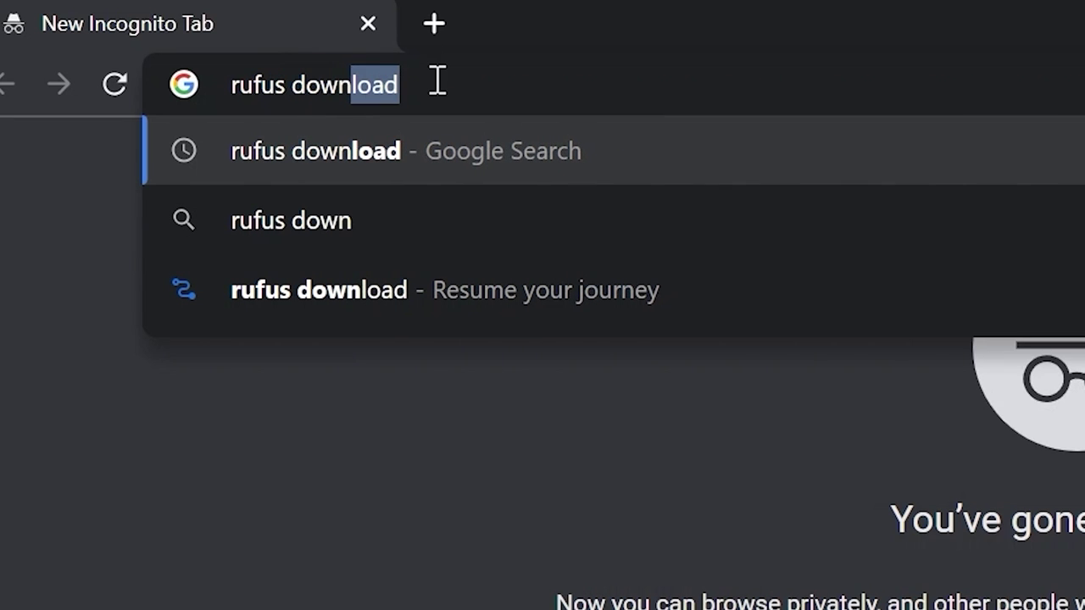
{"action": "type", "text": "d"}
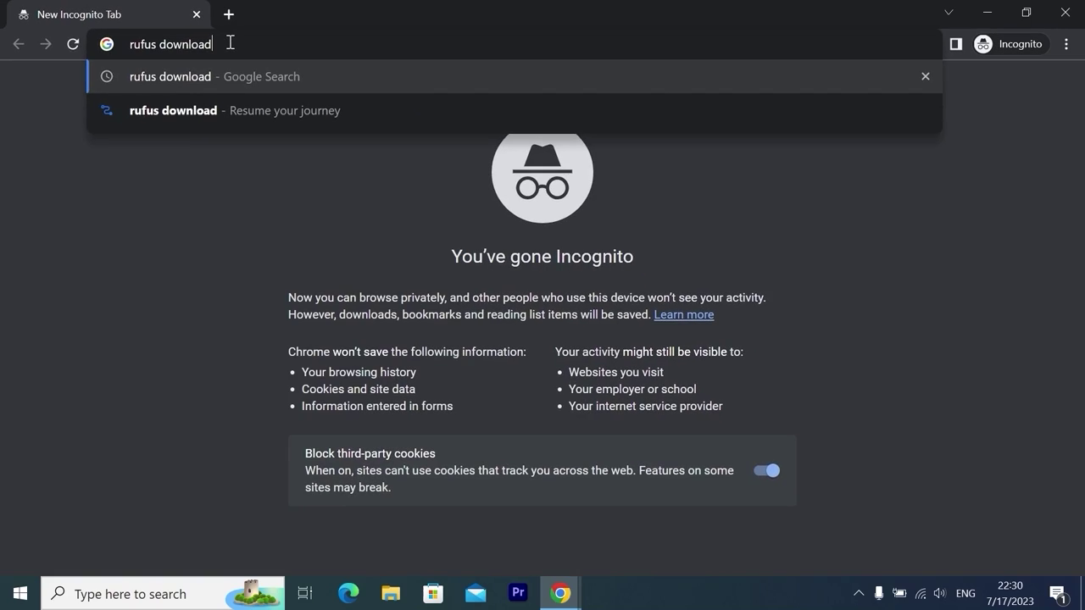
{"action": "key", "text": "Return"}
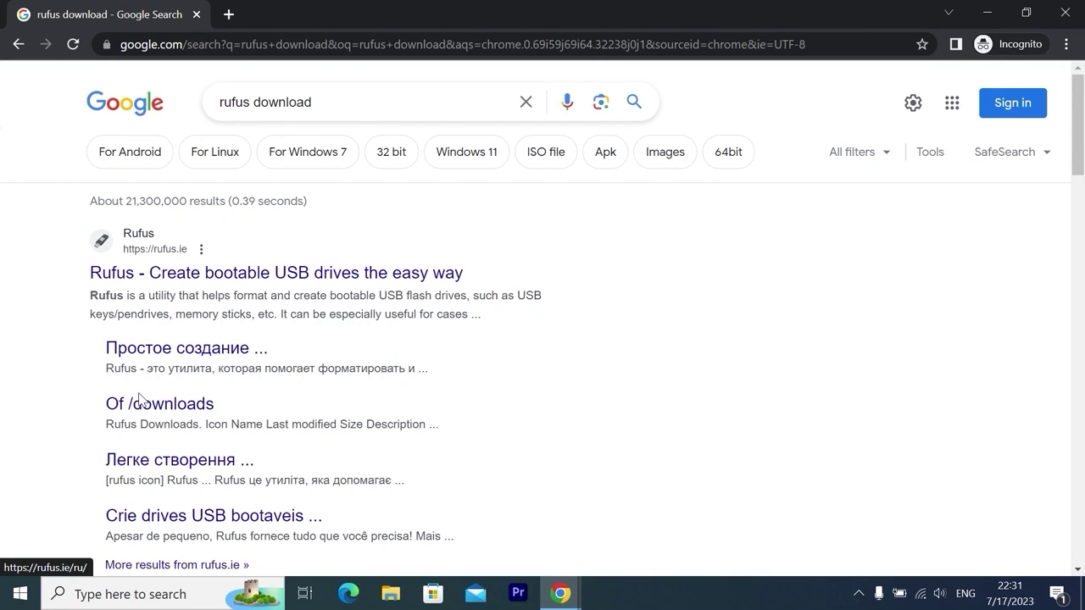
- Download the portable rufus-4.1p.exe from the rufus.ie downloads page and close the browser
{"action": "left_click_drag", "start_coordinate": [99, 426], "coordinate": [201, 424]}
{"action": "left_click", "coordinate": [194, 404]}
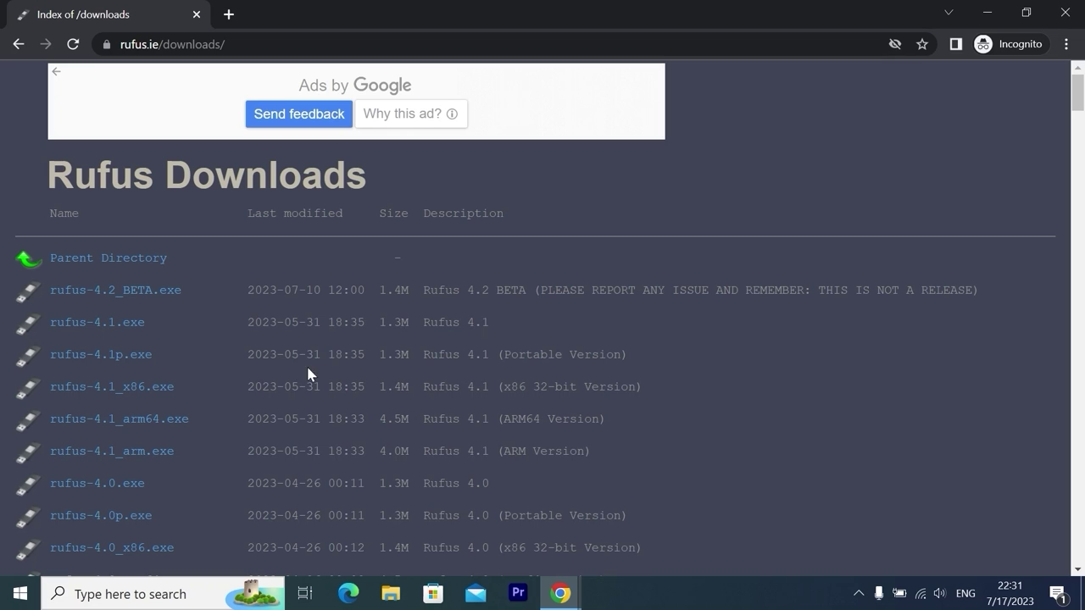
{"action": "left_click", "coordinate": [106, 355]}
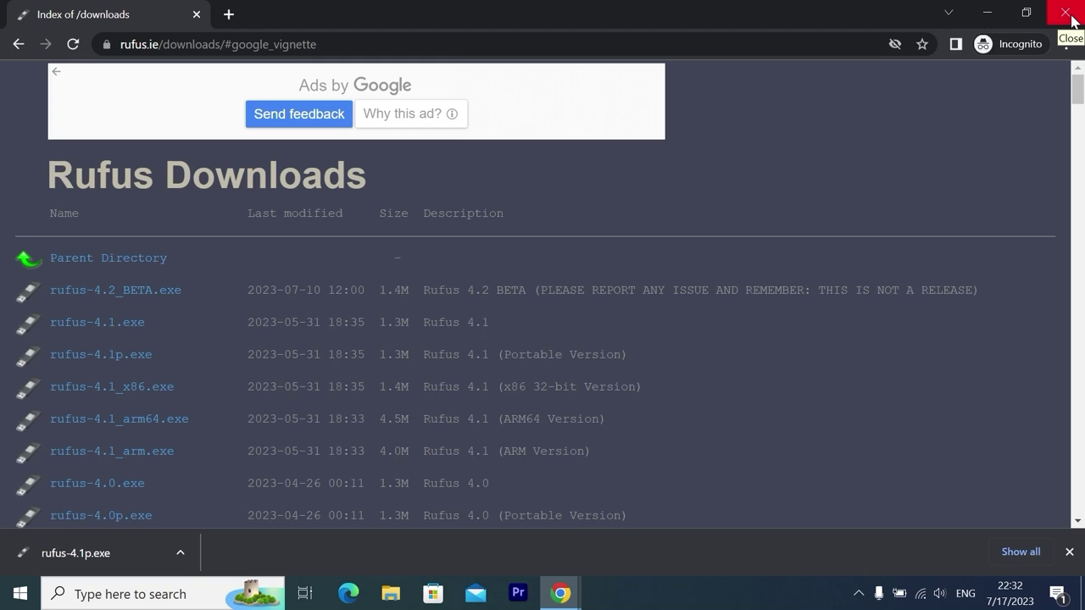
{"action": "left_click", "coordinate": [1069, 18]}
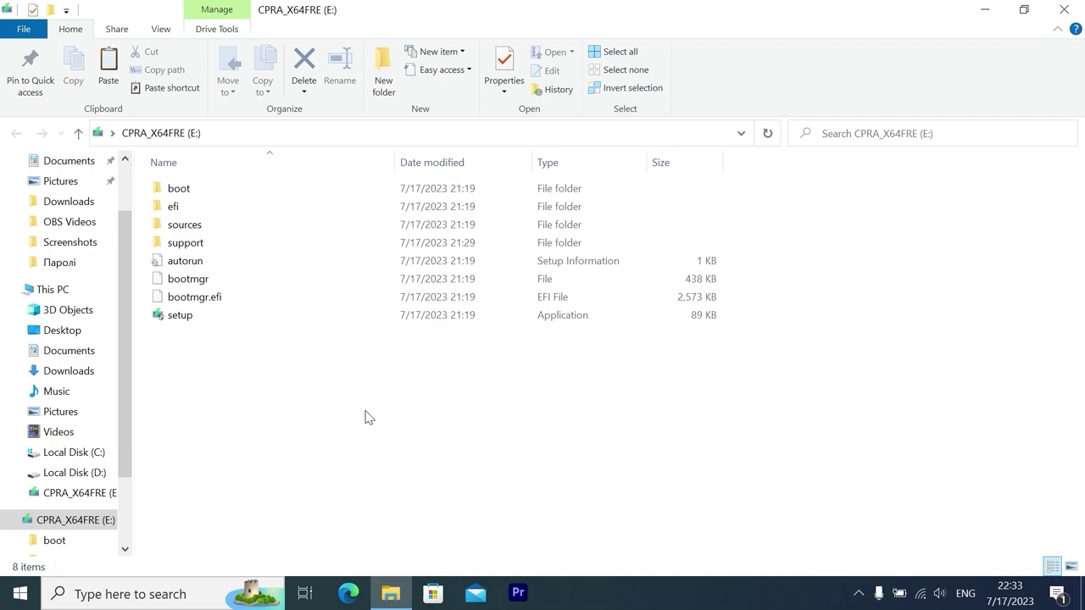
- Go from the USB drive's folder to the Downloads folder on Local Disk (D:)
{"action": "key", "text": "alt+Up"}
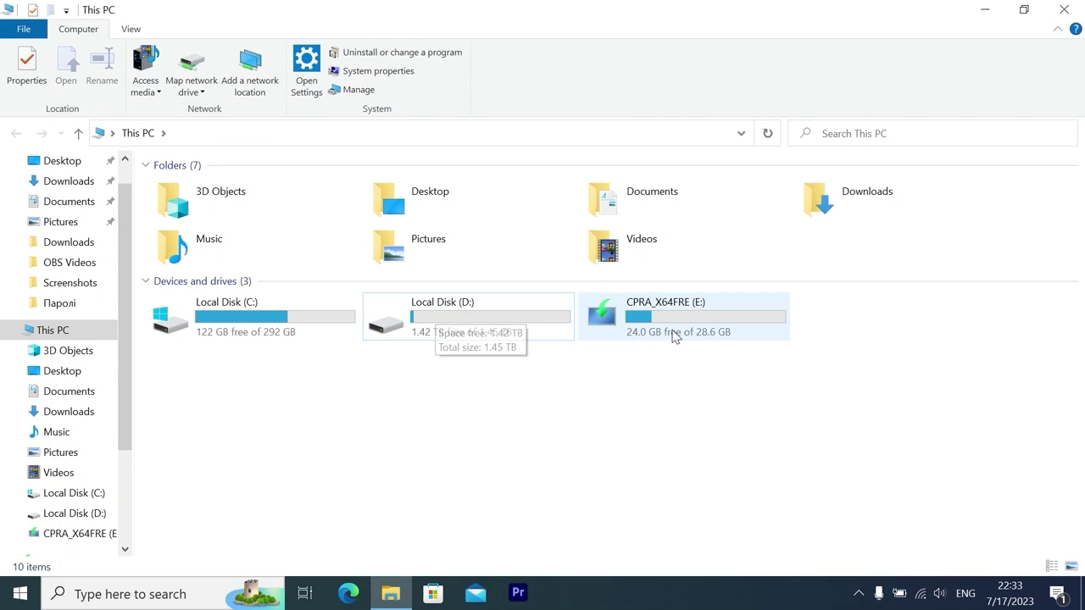
{"action": "left_click", "coordinate": [460, 305]}
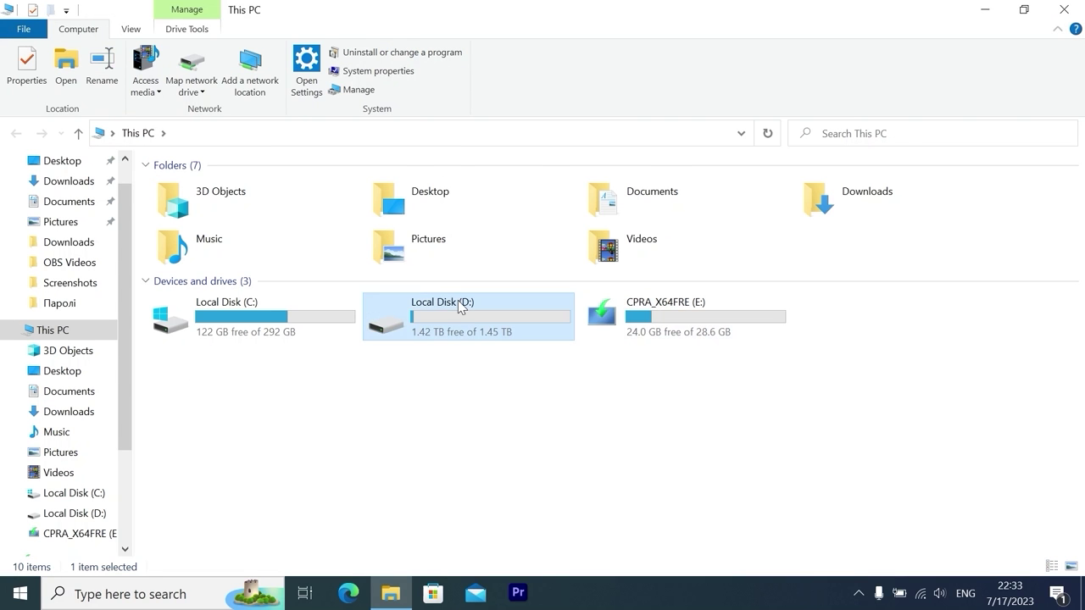
{"action": "double_click", "coordinate": [460, 305]}
{"action": "left_click", "coordinate": [193, 190]}
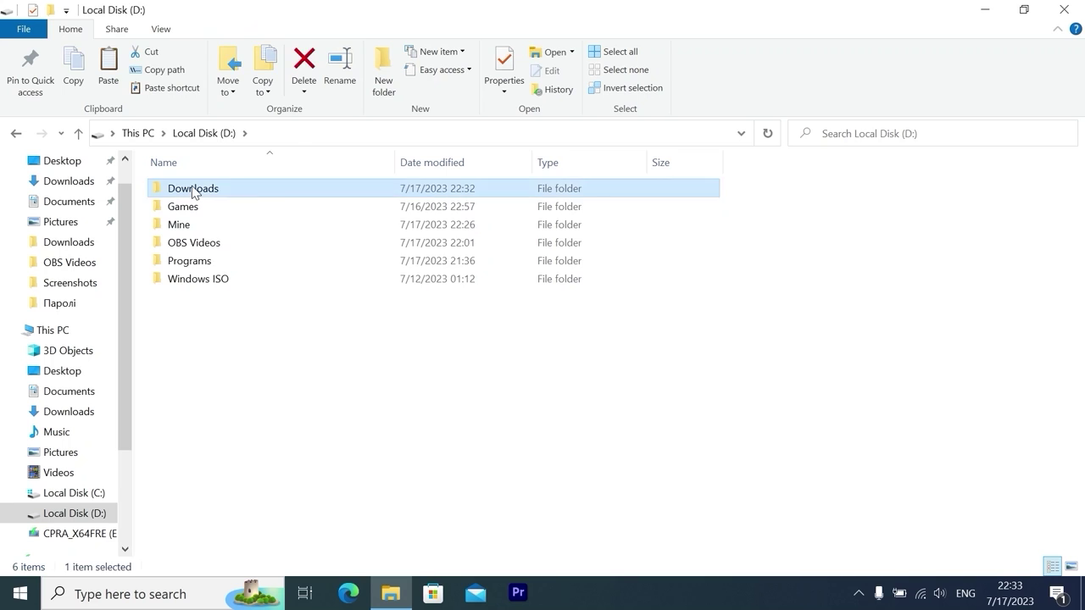
{"action": "double_click", "coordinate": [194, 190]}
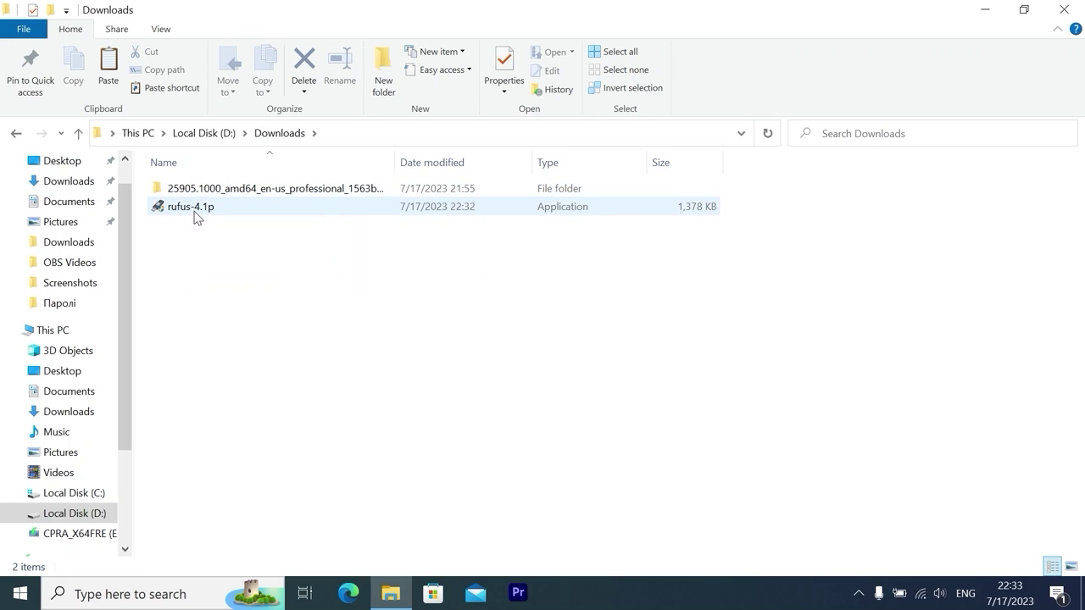
- Start rufus-4.1p, decline online update checks, and choose CPRA_X64FRE (E:) [32 GB] as the device
{"action": "double_click", "coordinate": [195, 216]}
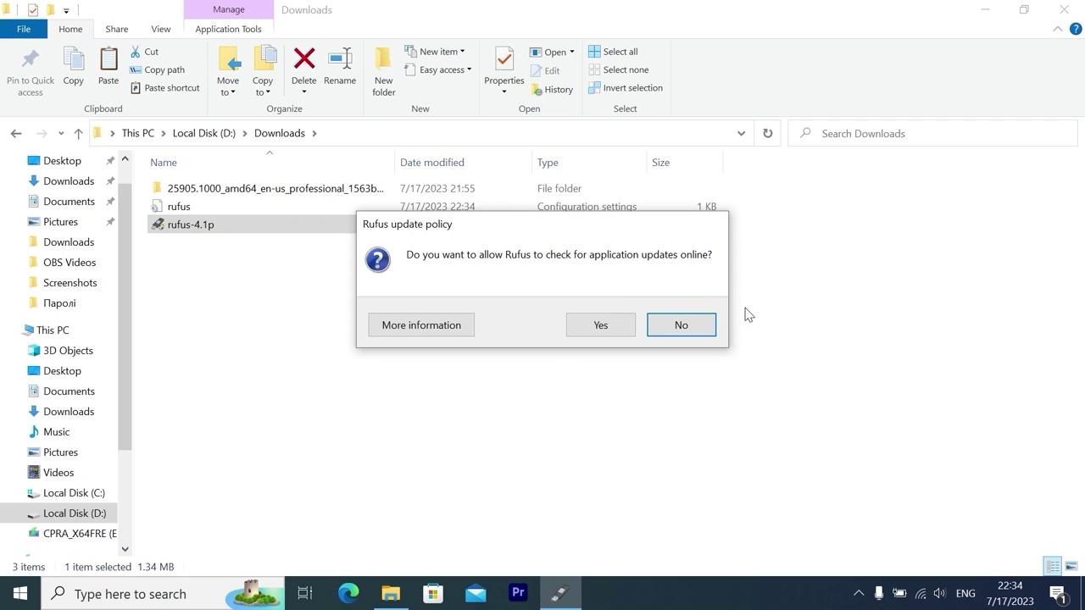
{"action": "left_click", "coordinate": [695, 327]}
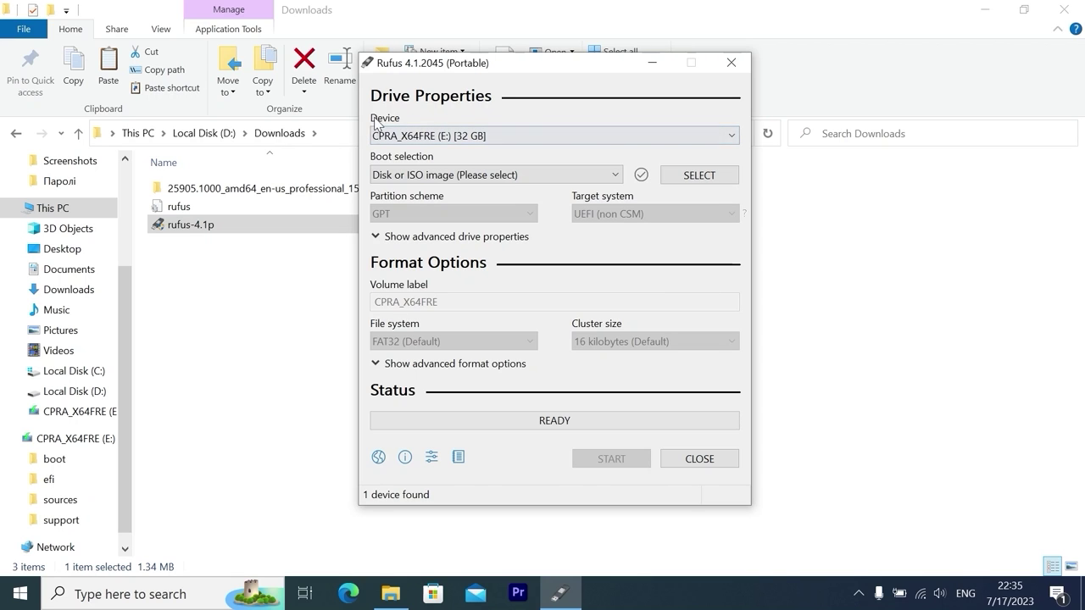
{"action": "left_click", "coordinate": [472, 136]}
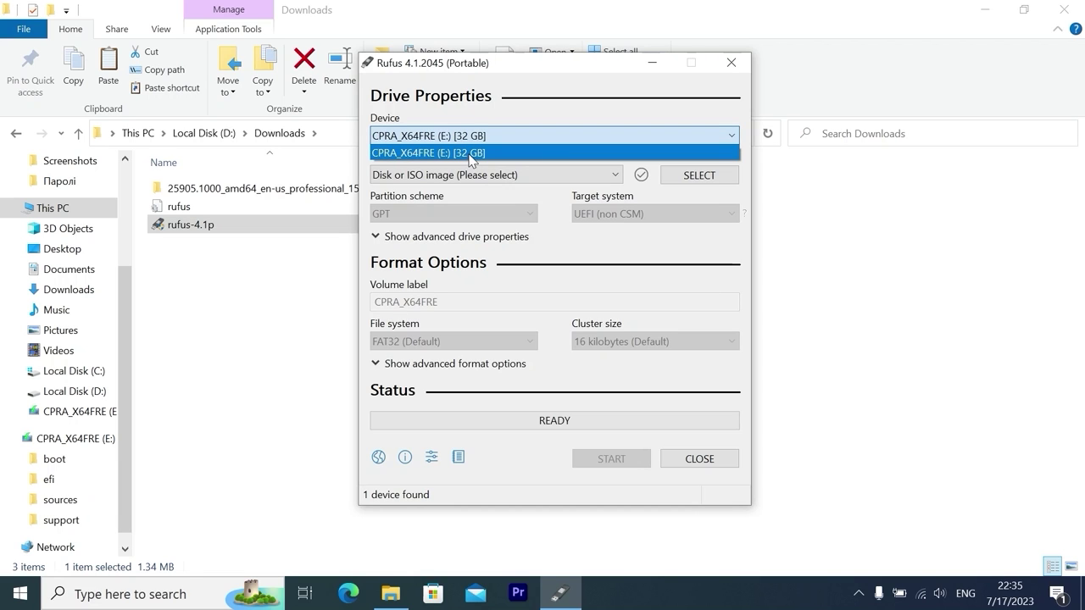
{"action": "left_click", "coordinate": [469, 155]}
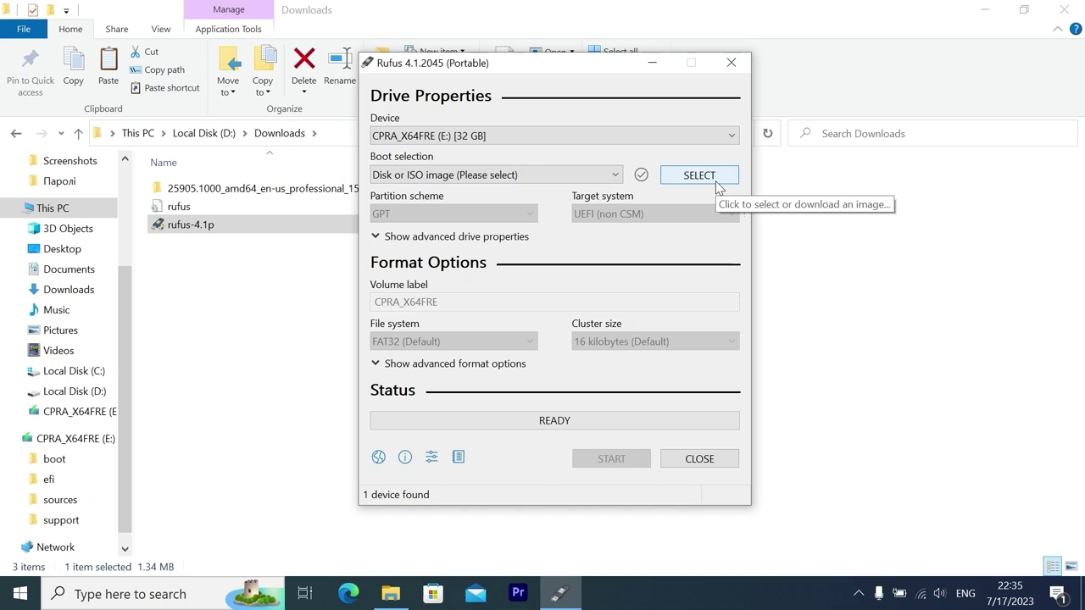
- Load the 25905.1000.230707-1739.RS_PRERELEASE_CLIENTPRO ISO from the 25905.1000_amd64_en-us_professional folder in Local Disk (D:) Downloads as the boot image
{"action": "left_click", "coordinate": [717, 178]}
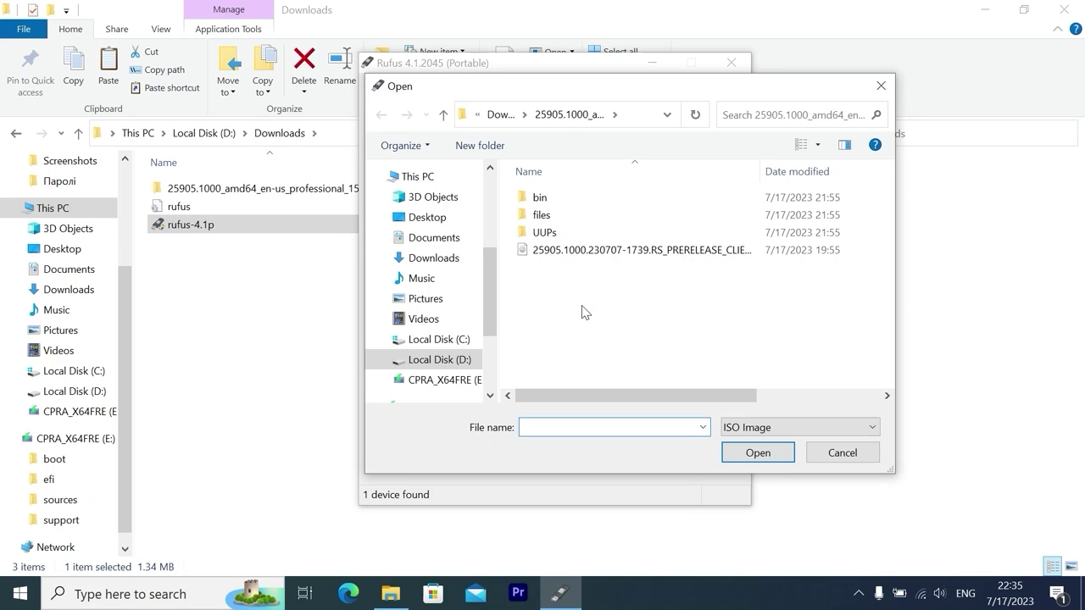
{"action": "left_click", "coordinate": [424, 361]}
{"action": "double_click", "coordinate": [566, 200]}
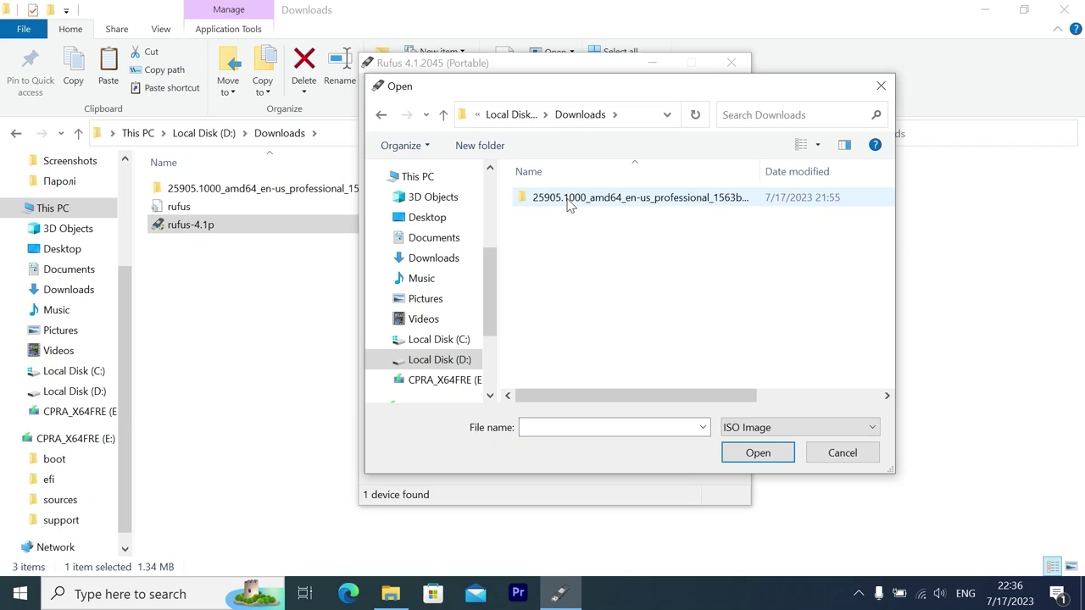
{"action": "double_click", "coordinate": [566, 199]}
{"action": "left_click", "coordinate": [561, 249]}
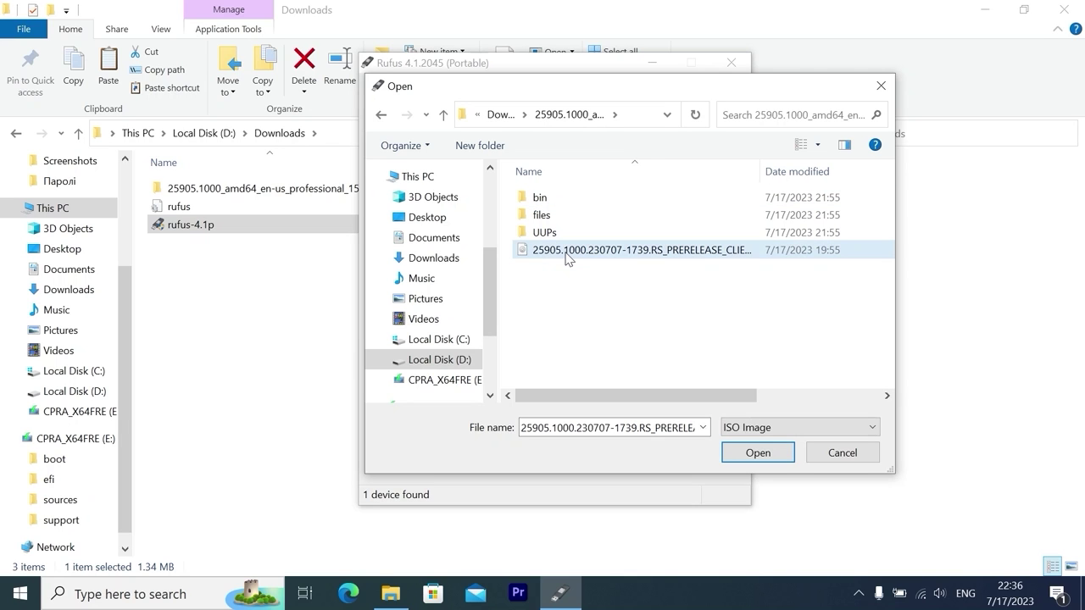
{"action": "left_click", "coordinate": [567, 252]}
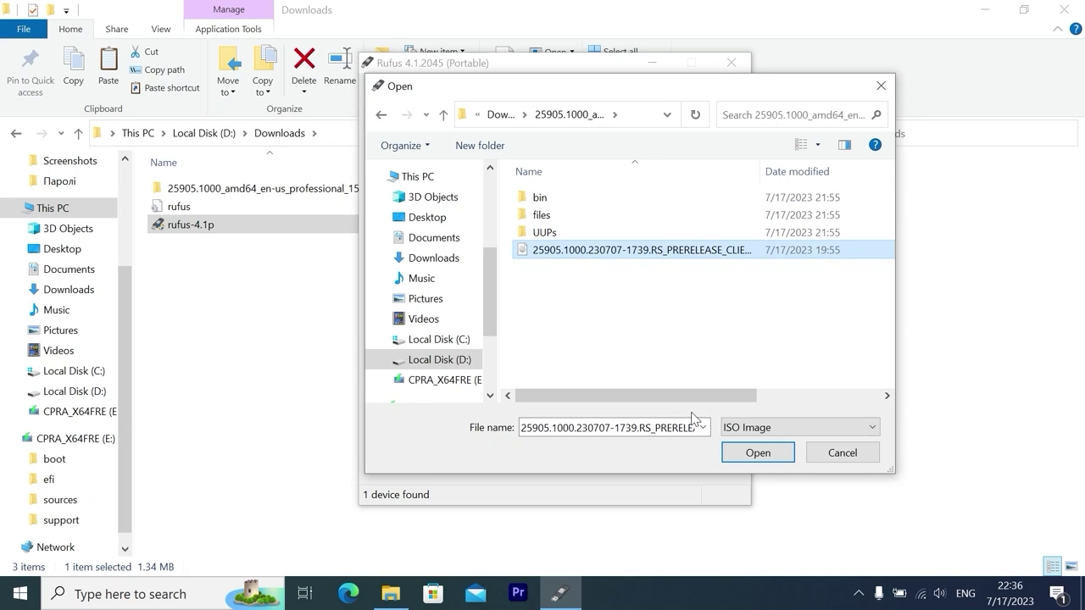
{"action": "left_click", "coordinate": [755, 454]}
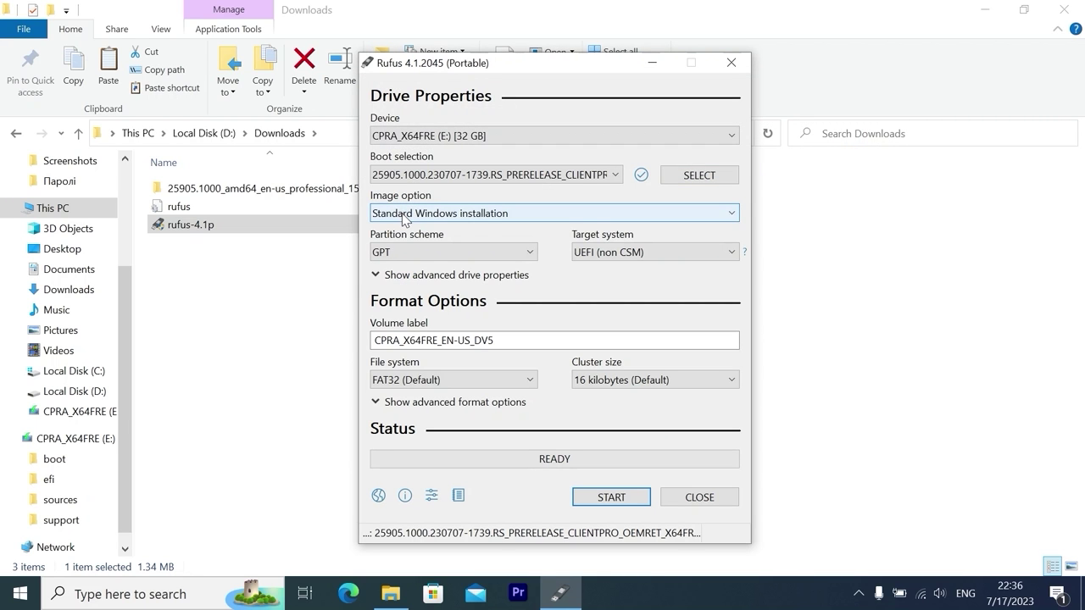
- Set the image option to Standard Windows installation and the partition scheme to GPT
{"action": "left_click", "coordinate": [404, 217]}
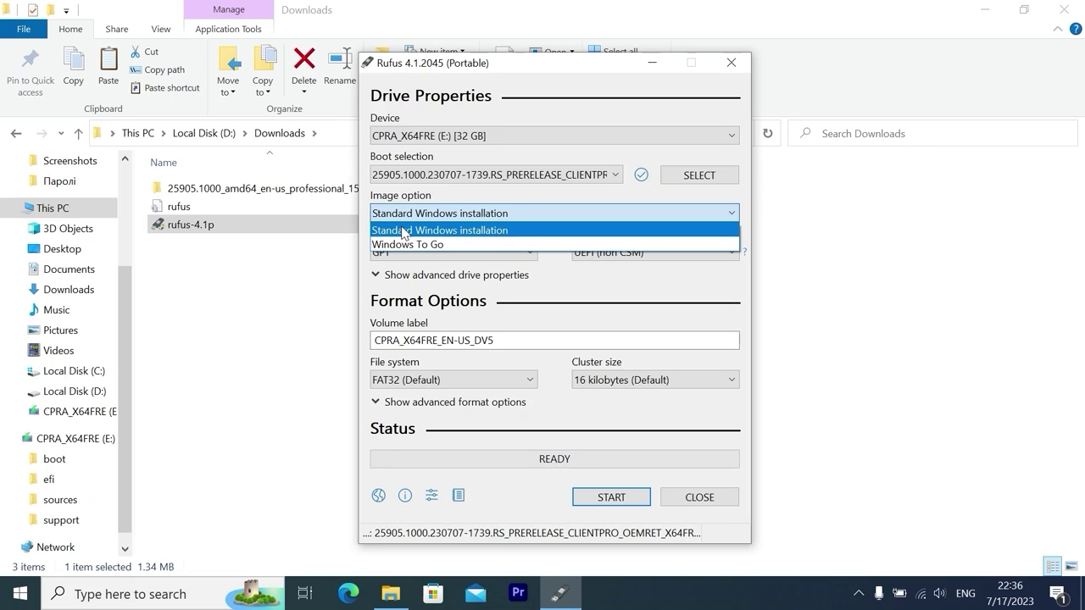
{"action": "left_click", "coordinate": [404, 232]}
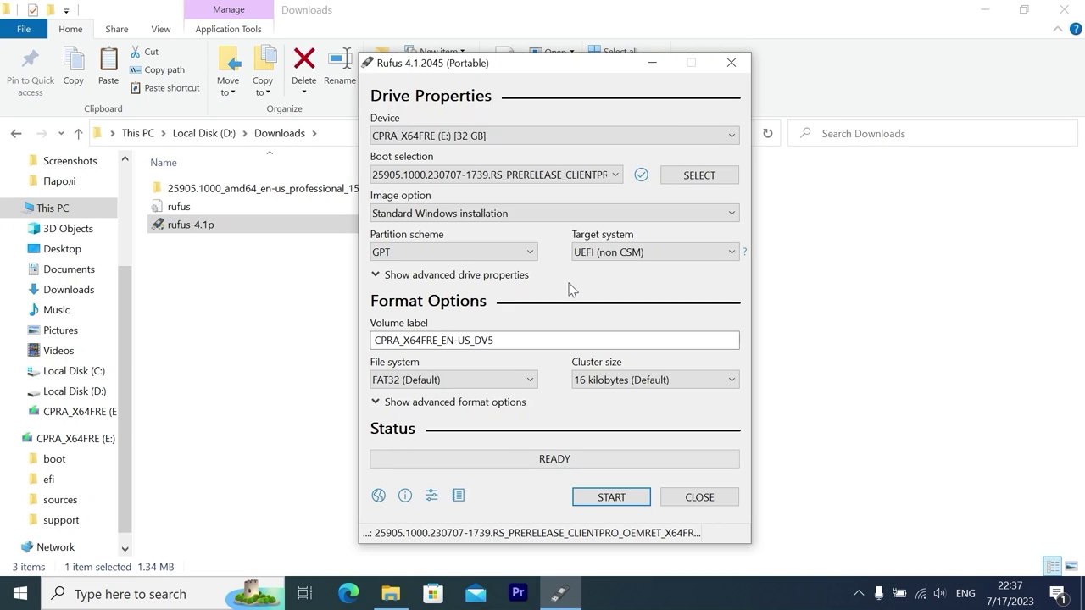
{"action": "left_click", "coordinate": [447, 253]}
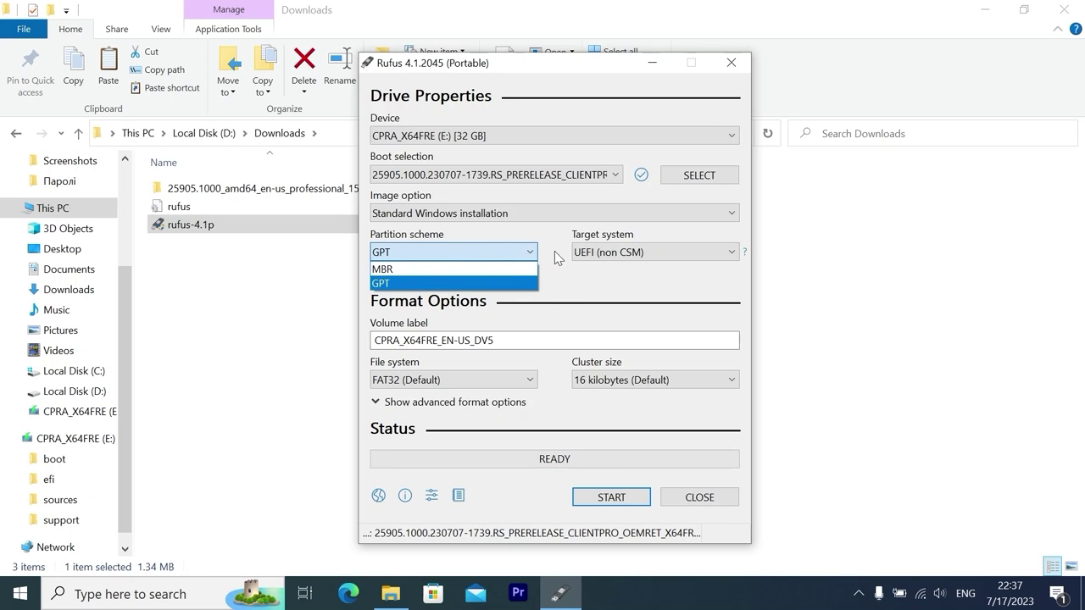
{"action": "left_click", "coordinate": [404, 271]}
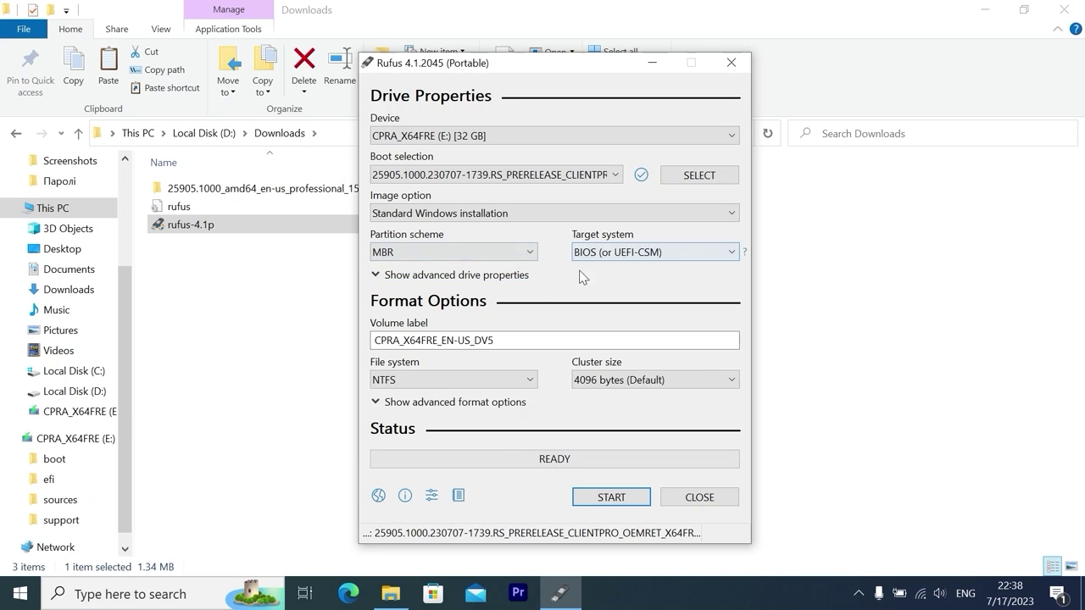
{"action": "left_click", "coordinate": [499, 254]}
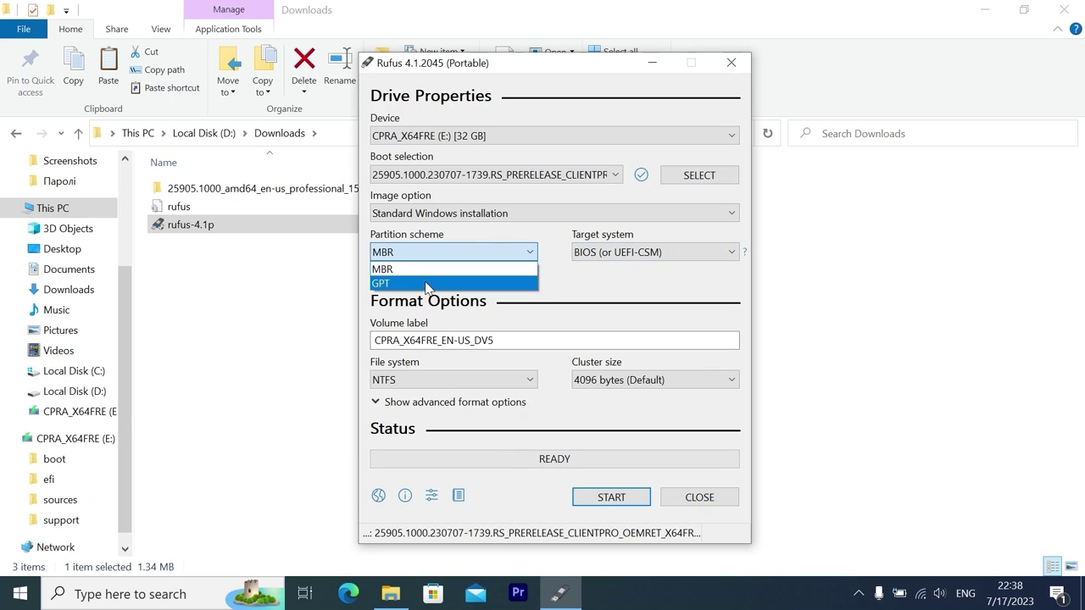
{"action": "left_click", "coordinate": [426, 286]}
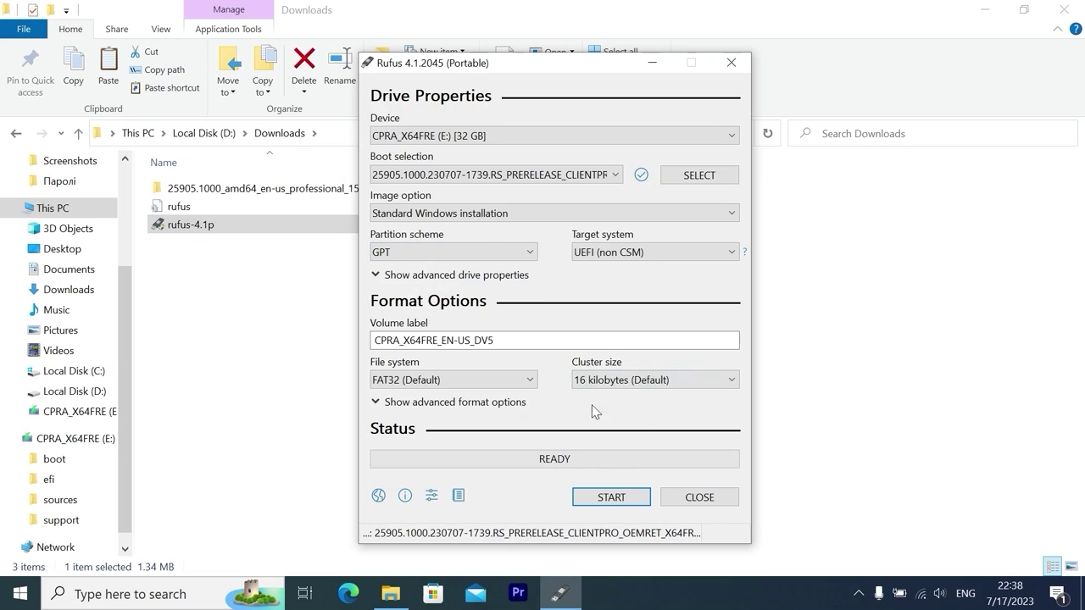
- Start writing the USB drive with local account USER, this user's regional options, data collection and BitLocker encryption disabled, and the online Microsoft account option toggled
{"action": "left_click", "coordinate": [607, 500]}
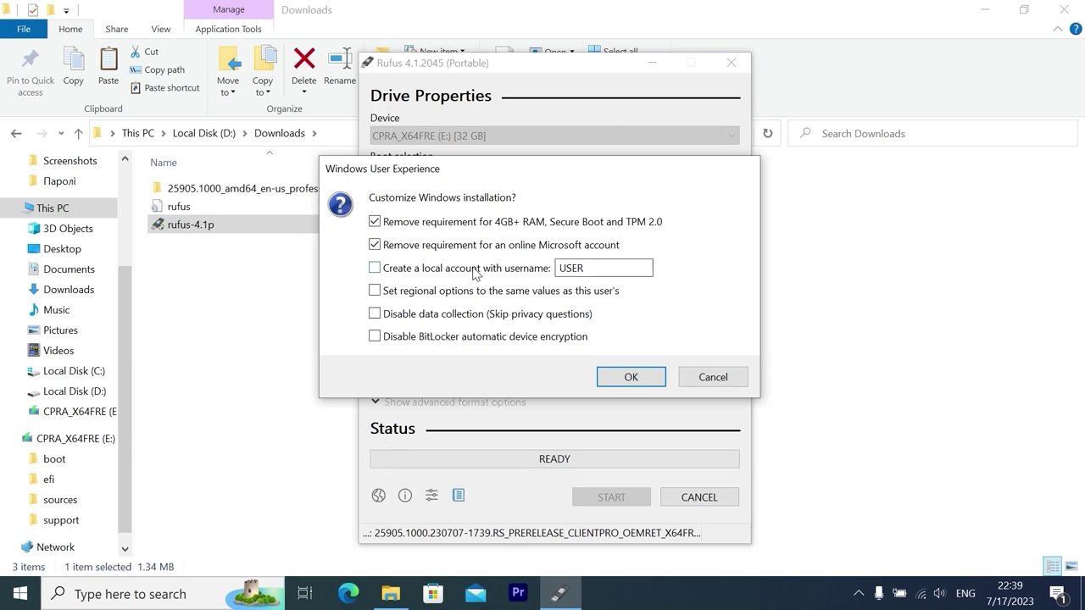
{"action": "left_click", "coordinate": [415, 269]}
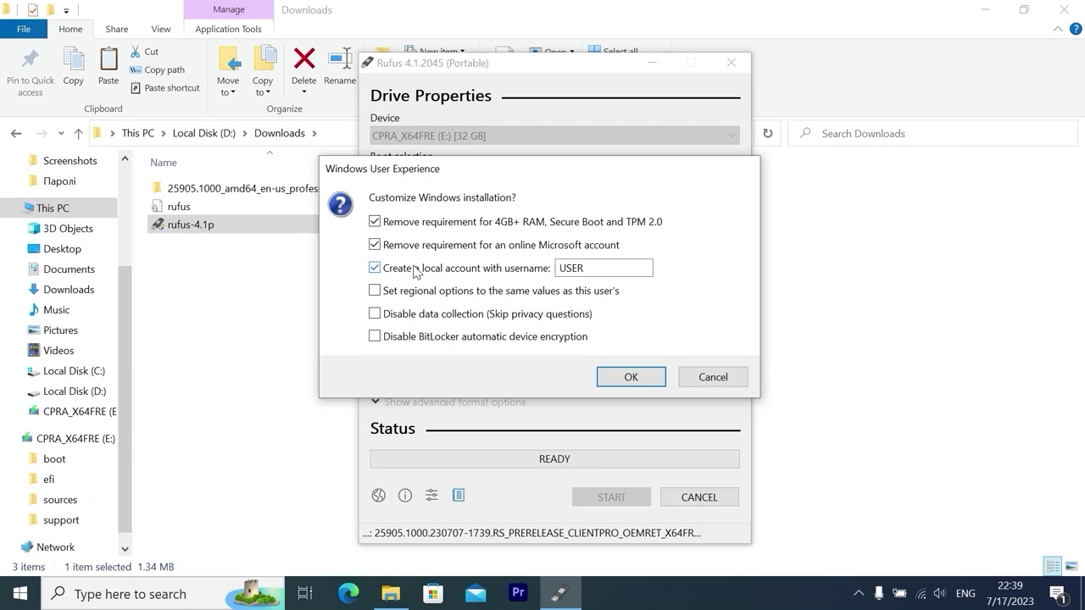
{"action": "left_click", "coordinate": [375, 315]}
{"action": "left_click", "coordinate": [375, 337]}
{"action": "left_click", "coordinate": [374, 291]}
{"action": "left_click", "coordinate": [374, 245]}
{"action": "left_click", "coordinate": [632, 379]}
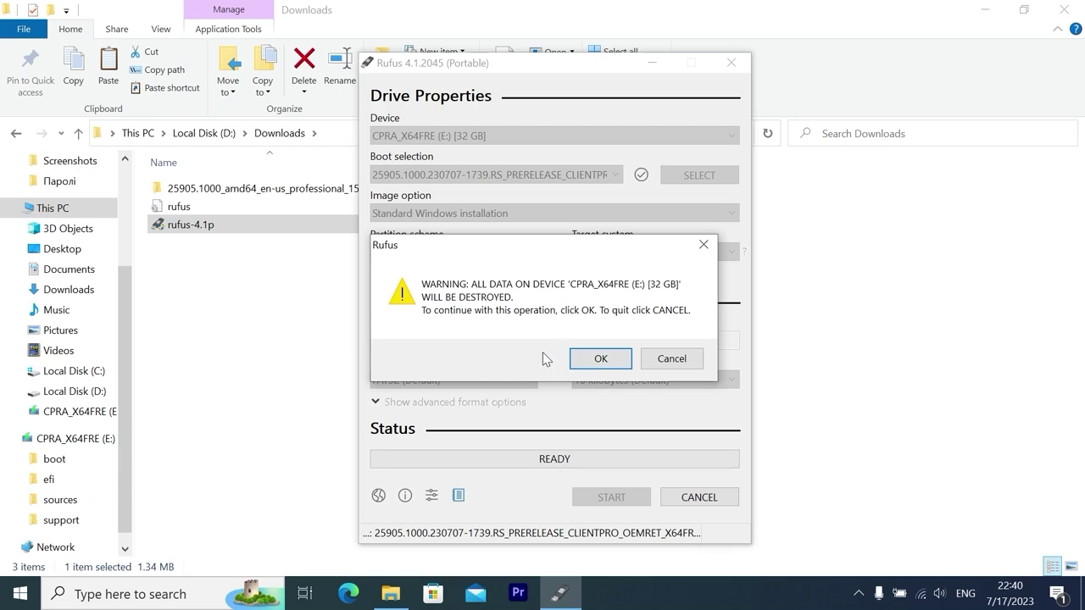
{"action": "left_click", "coordinate": [605, 361]}
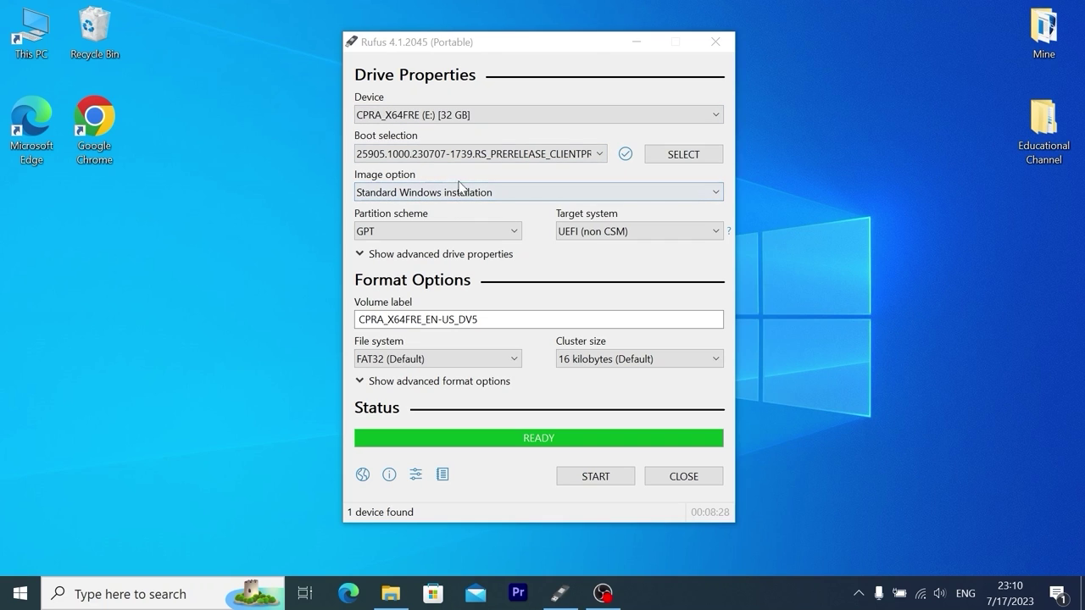
- Close Rufus and safely eject the SanDisk 3.2Gen1 USB drive
{"action": "left_click", "coordinate": [684, 476]}
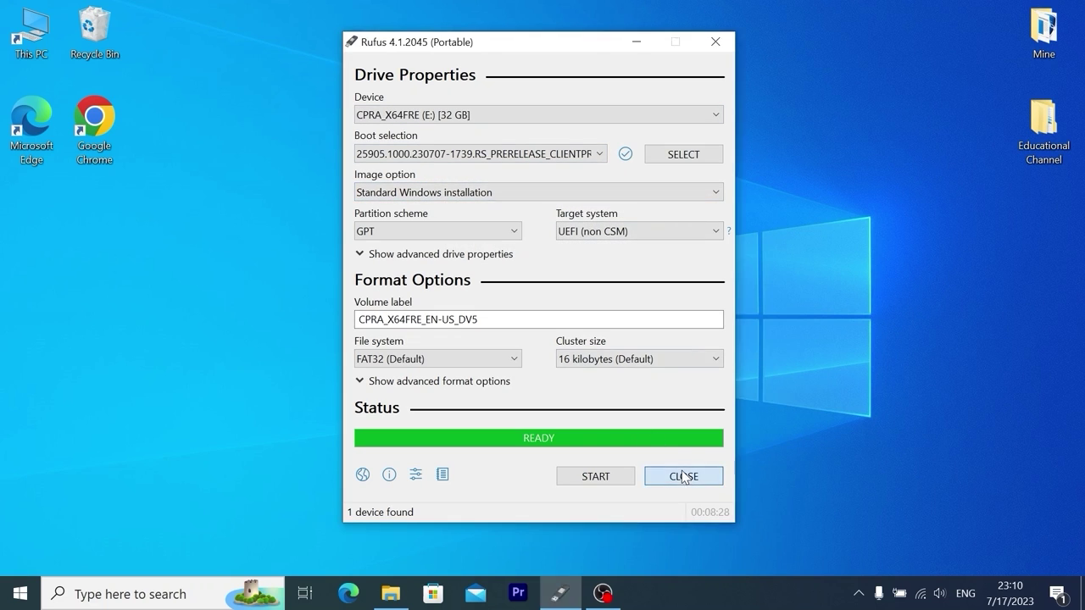
{"action": "left_click", "coordinate": [683, 476]}
{"action": "left_click", "coordinate": [859, 596]}
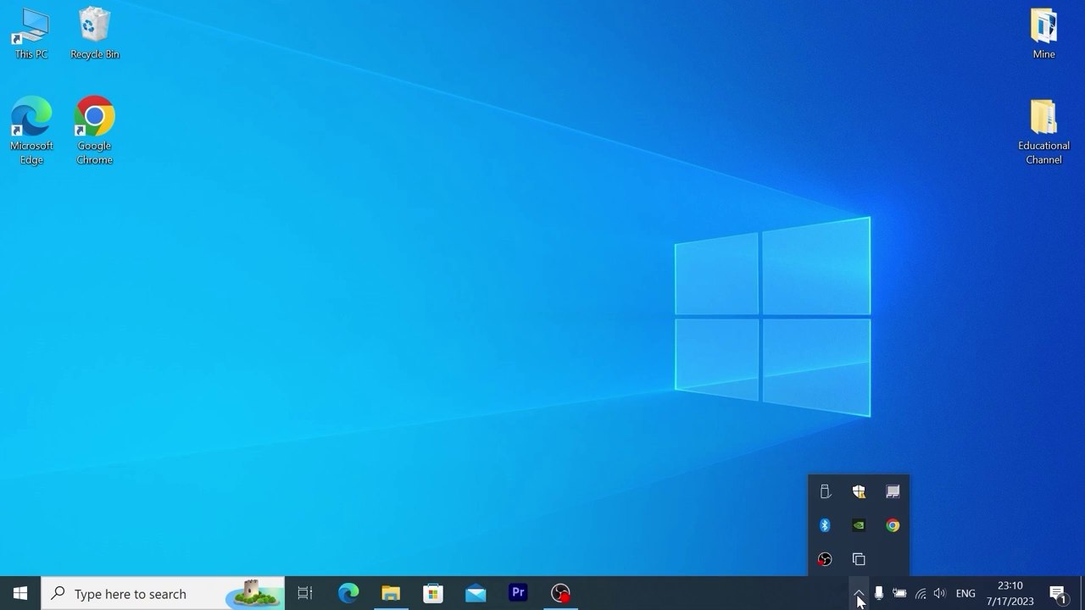
{"action": "left_click", "coordinate": [827, 494]}
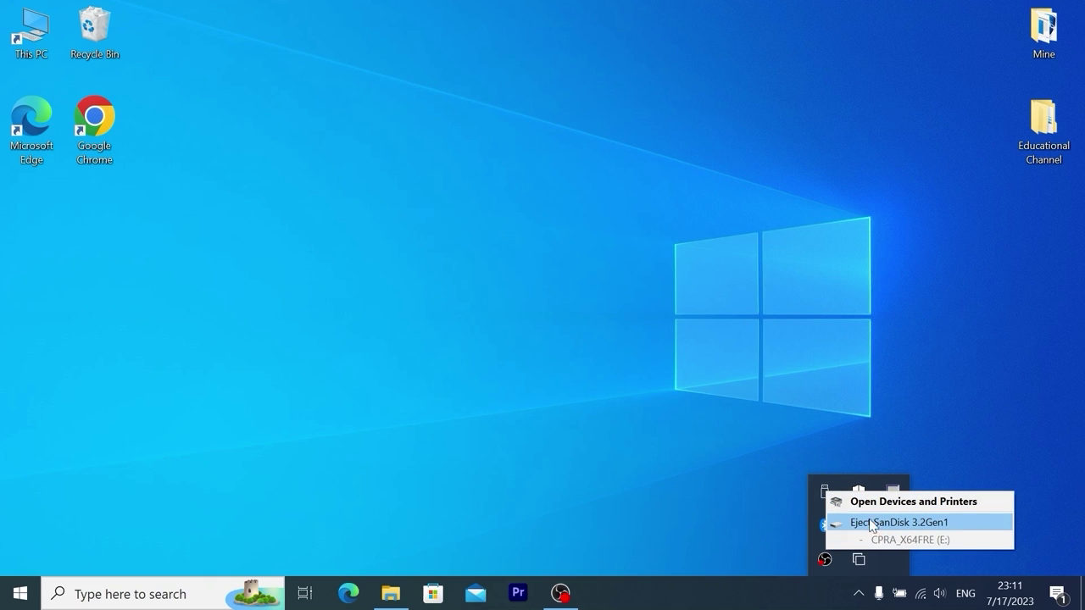
{"action": "left_click", "coordinate": [910, 525]}
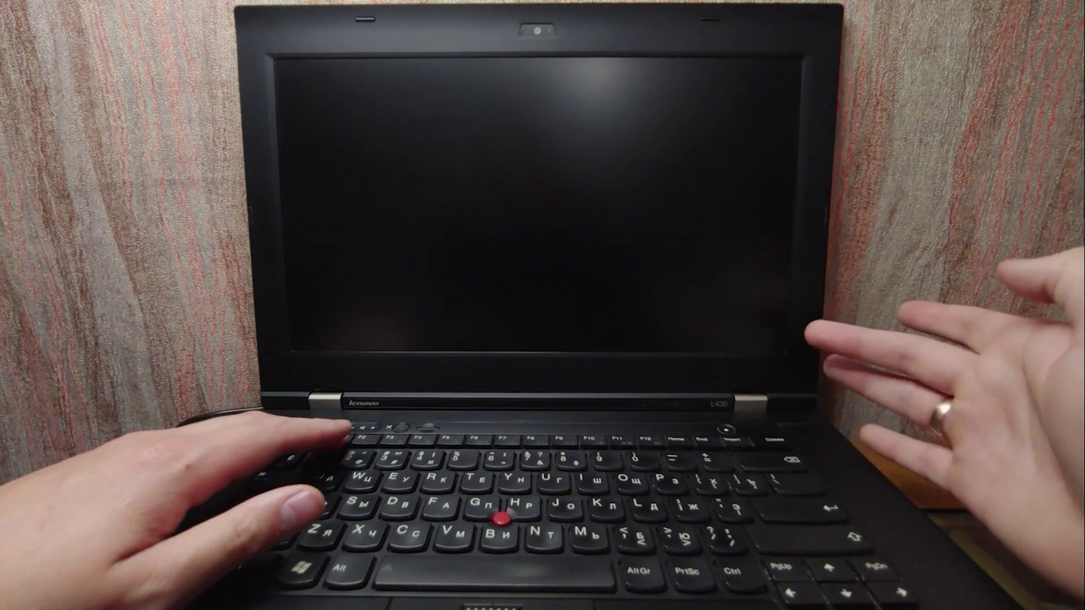
{"action": "key", "text": "XF86PowerOff"}
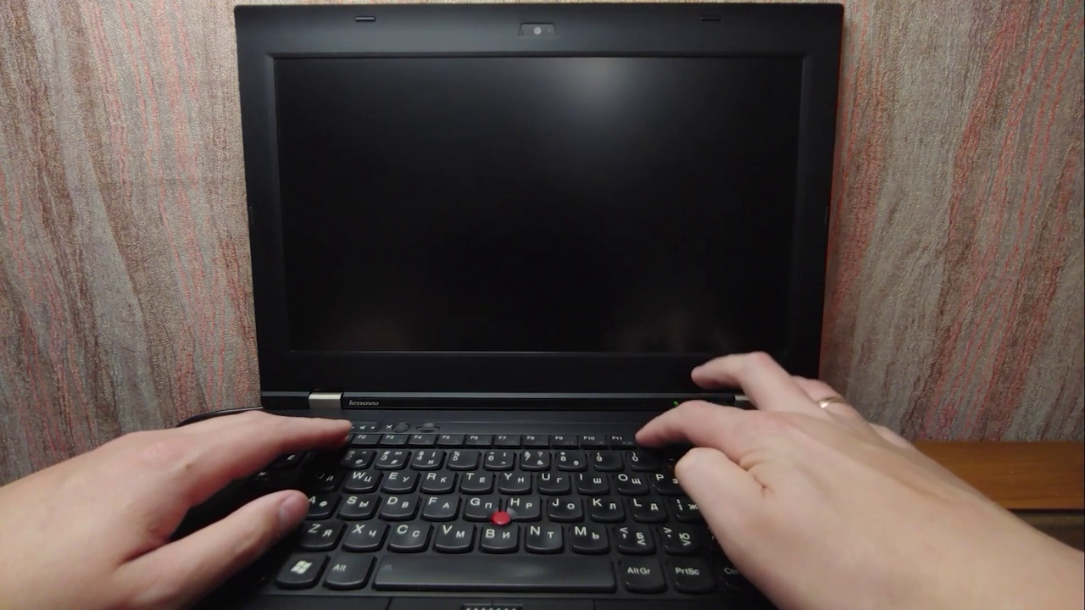
{"action": "key", "text": "F12"}
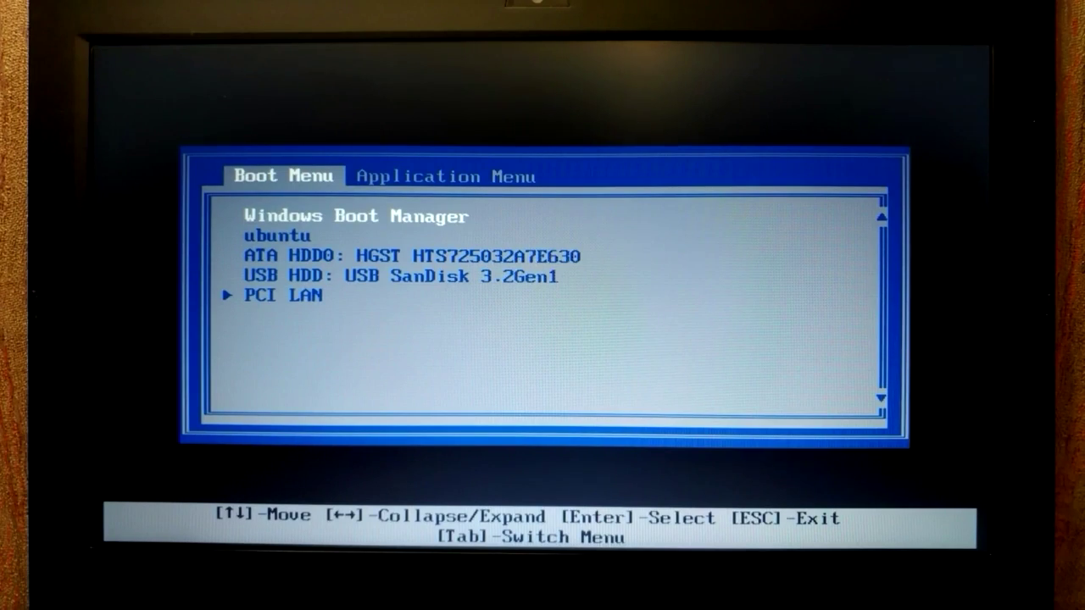
{"action": "key", "text": "Down"}
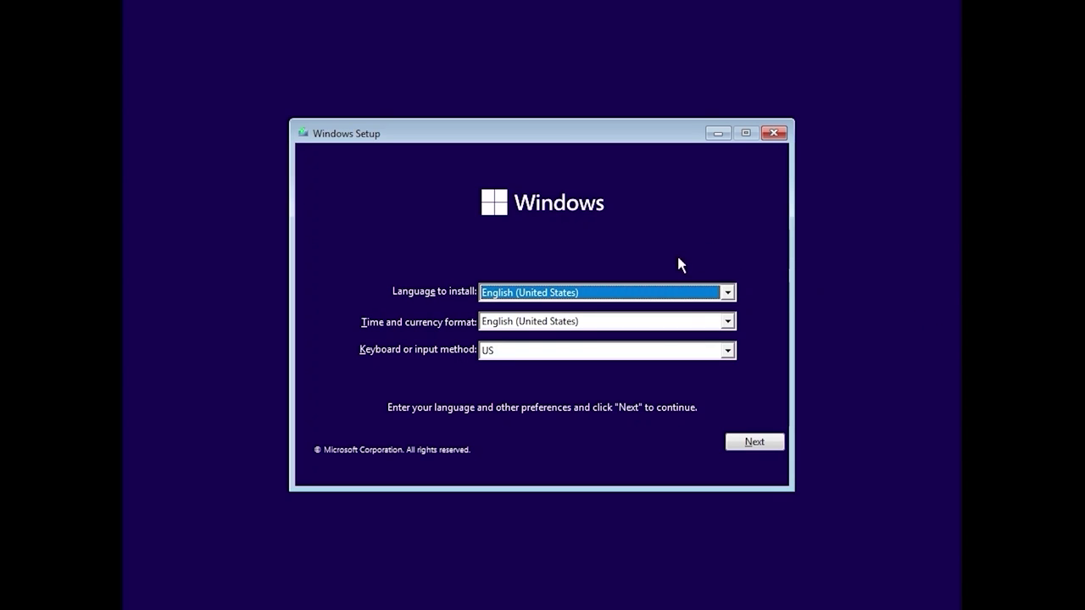
- Choose English (United States) as the language to install and start the Windows installation
{"action": "left_click", "coordinate": [519, 292]}
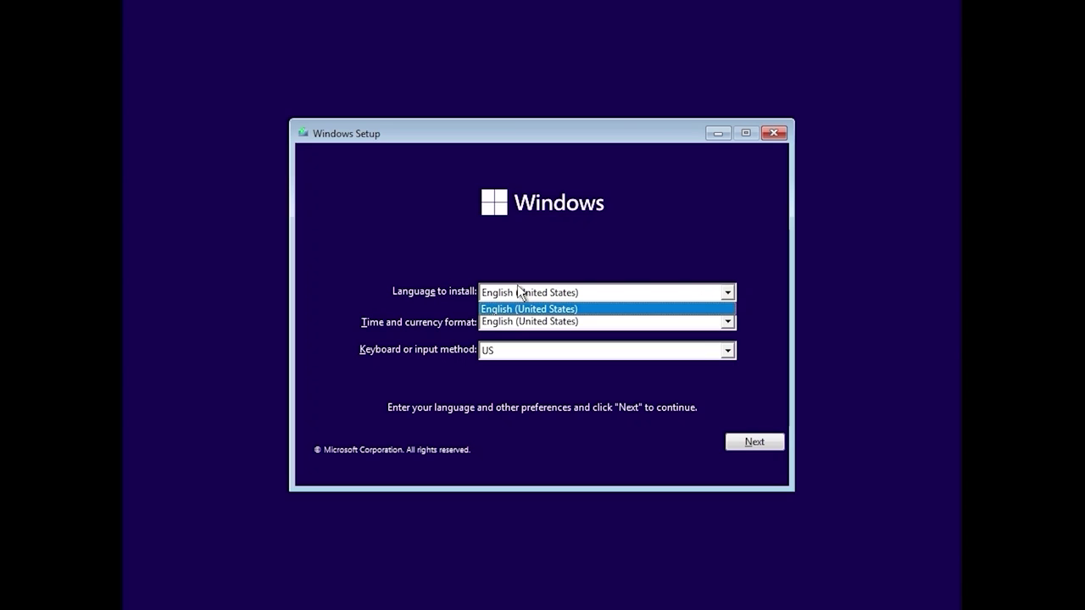
{"action": "left_click", "coordinate": [521, 294]}
{"action": "left_click", "coordinate": [517, 295]}
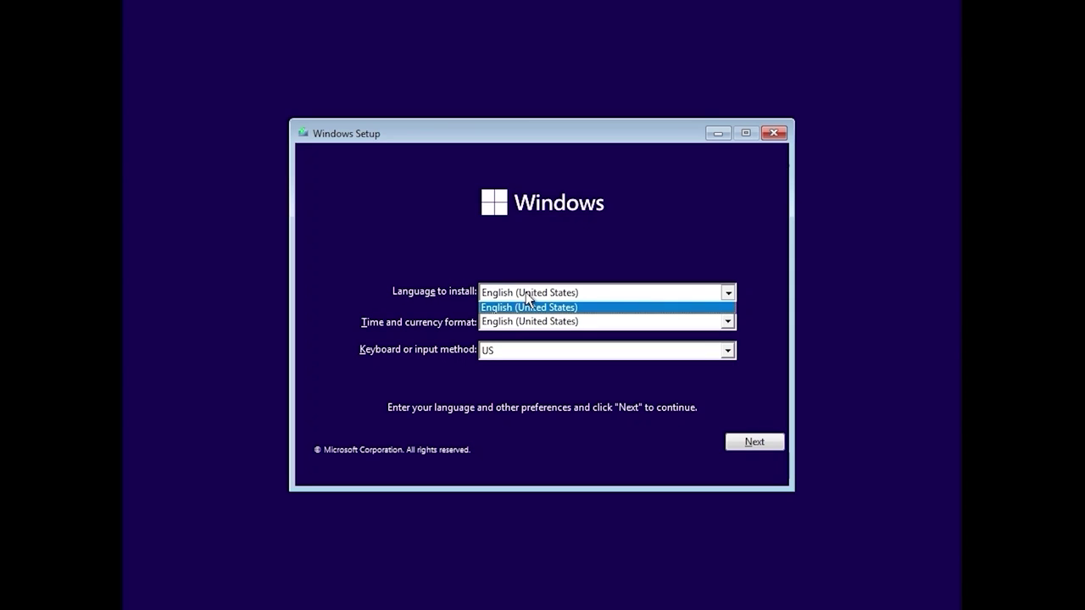
{"action": "left_click", "coordinate": [517, 310]}
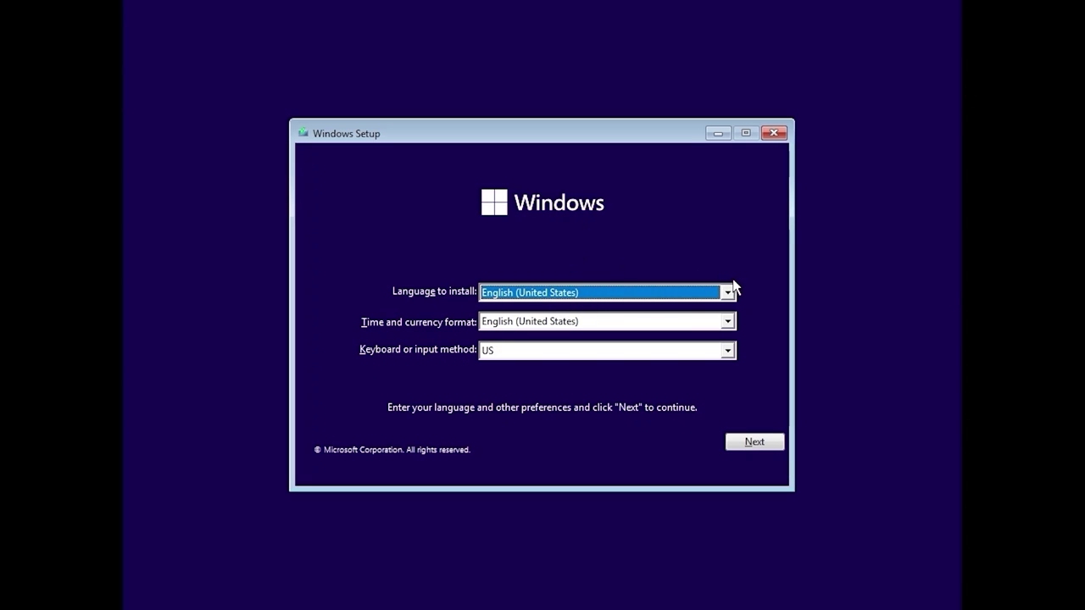
{"action": "left_click", "coordinate": [751, 443]}
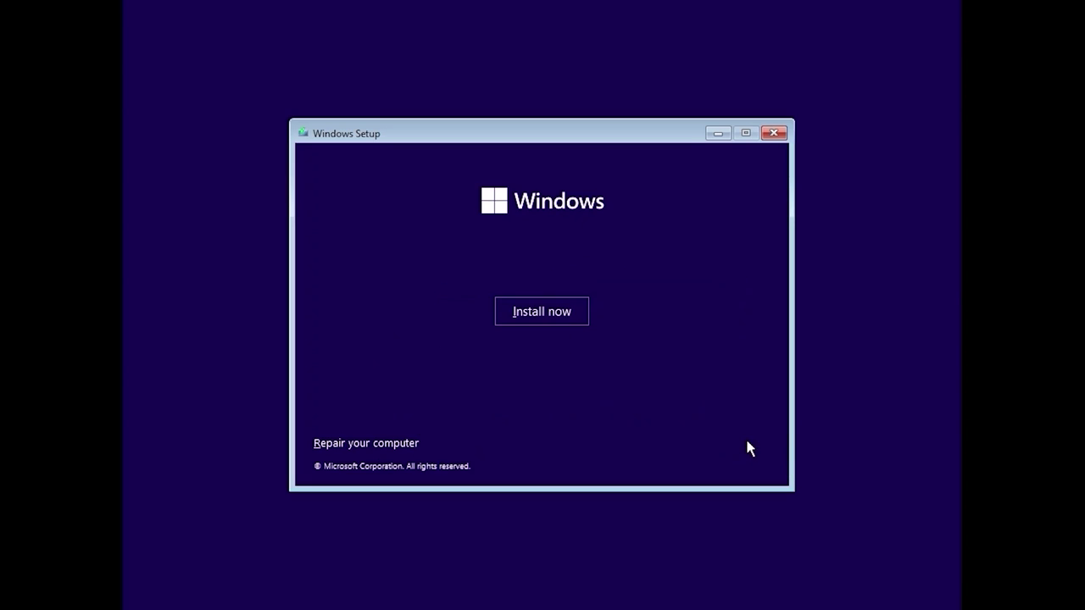
{"action": "left_click", "coordinate": [540, 314]}
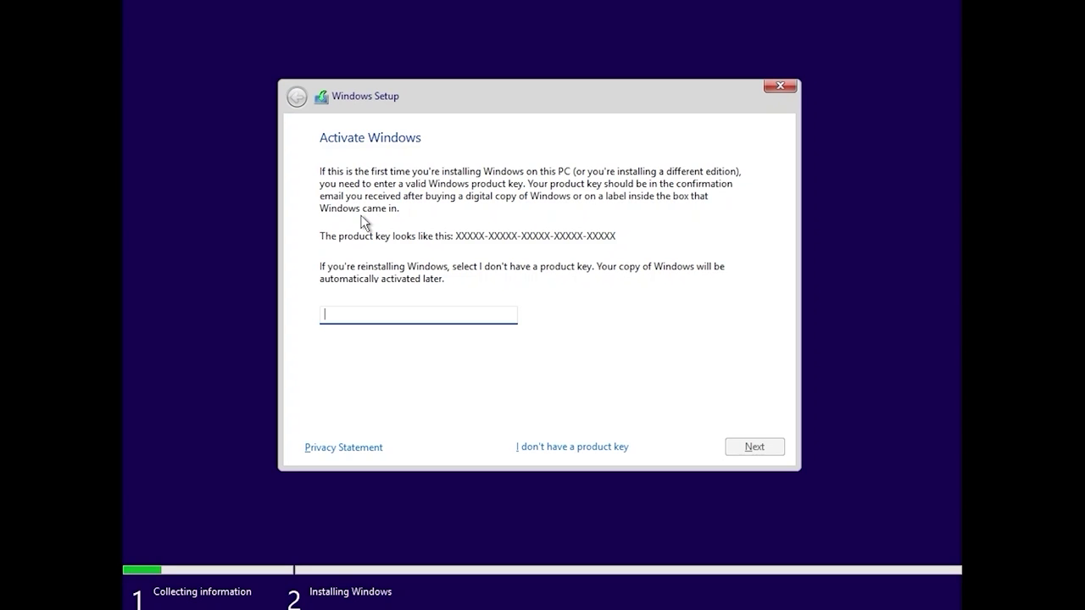
- Continue the setup without a product key and accept the Microsoft Software License Terms
{"action": "left_click", "coordinate": [559, 449]}
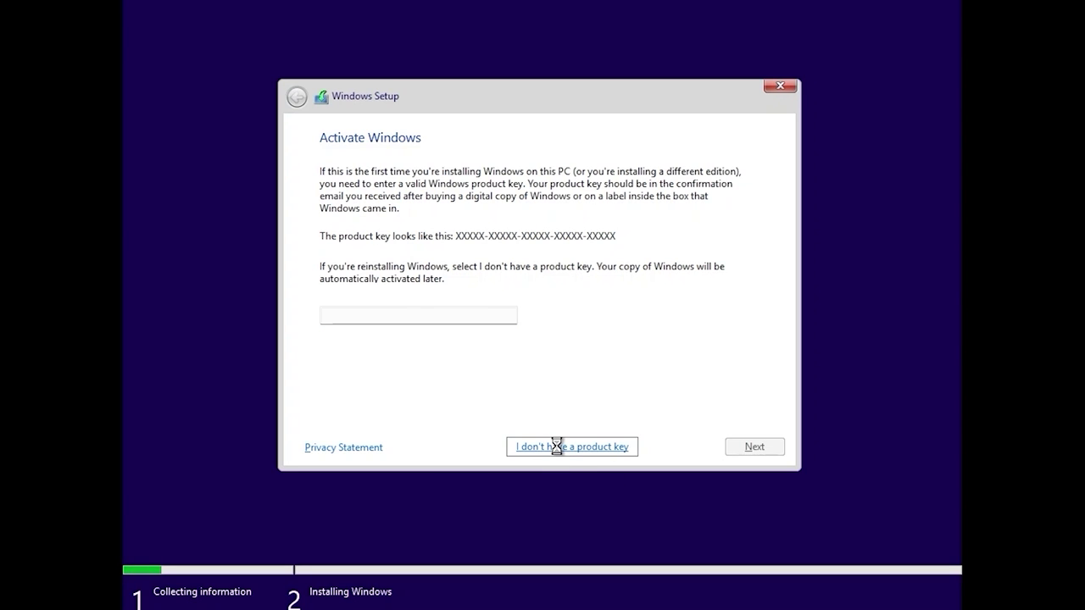
{"action": "left_click", "coordinate": [325, 415]}
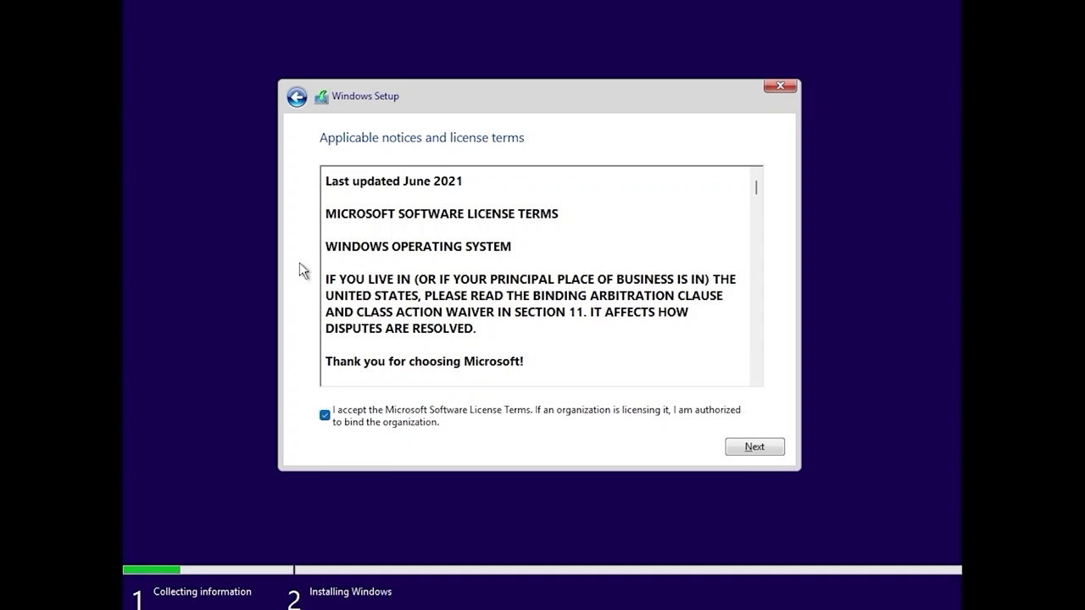
{"action": "left_click", "coordinate": [771, 449]}
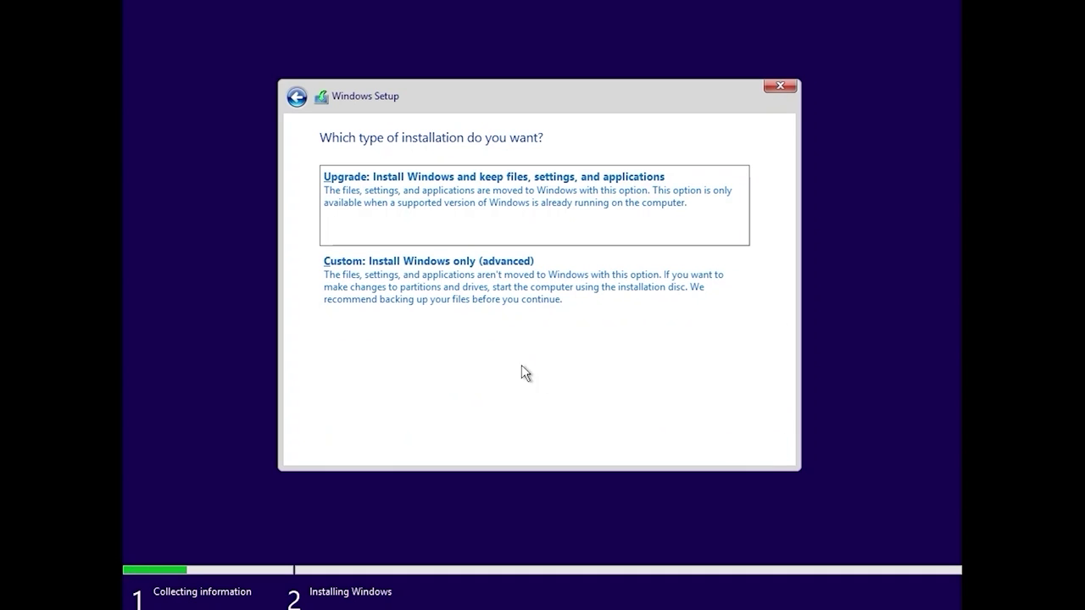
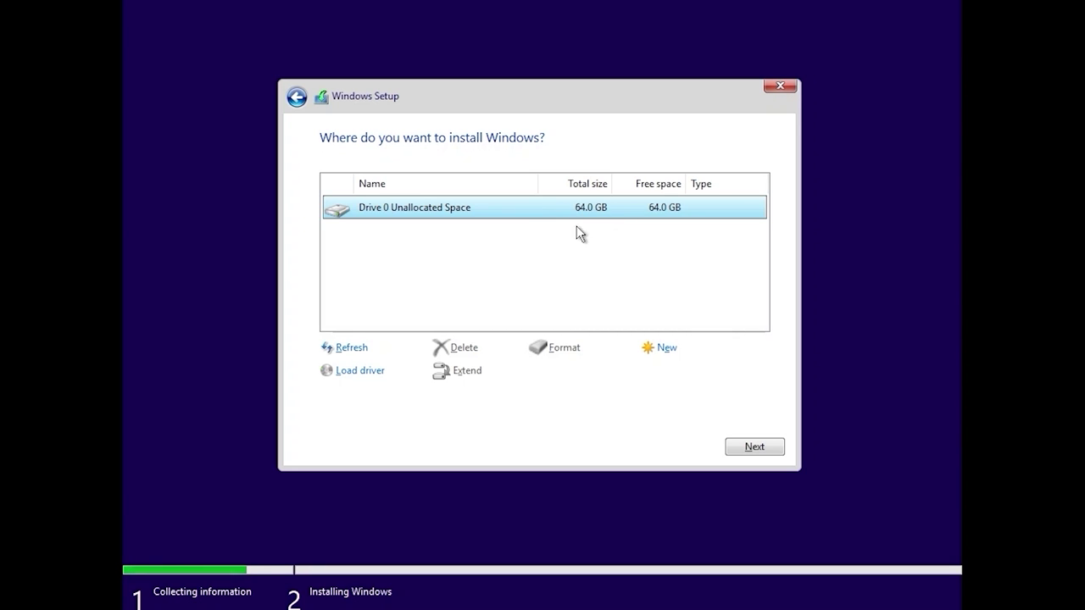
- Create a 65536 MB partition in the Drive 0 unallocated space and install Windows on the primary Drive 0 Partition 3
{"action": "left_click", "coordinate": [649, 349]}
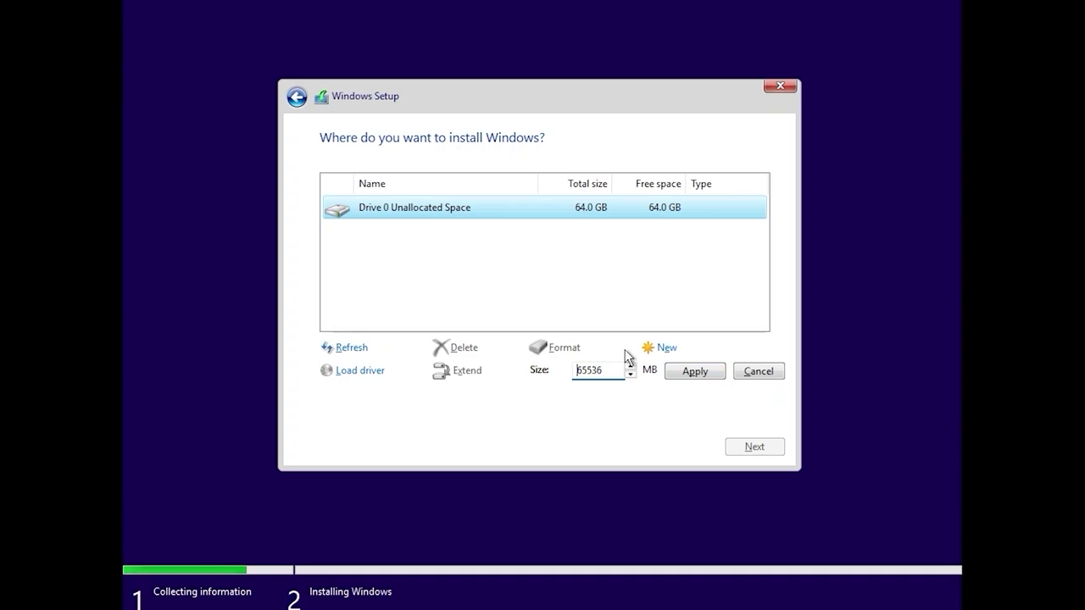
{"action": "left_click", "coordinate": [685, 370]}
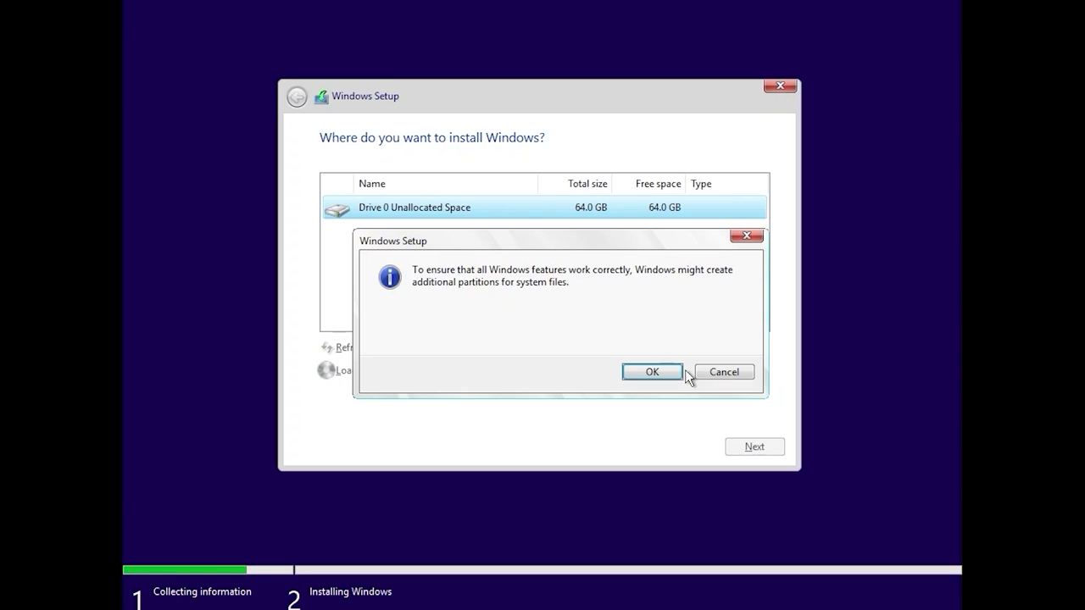
{"action": "left_click", "coordinate": [656, 371]}
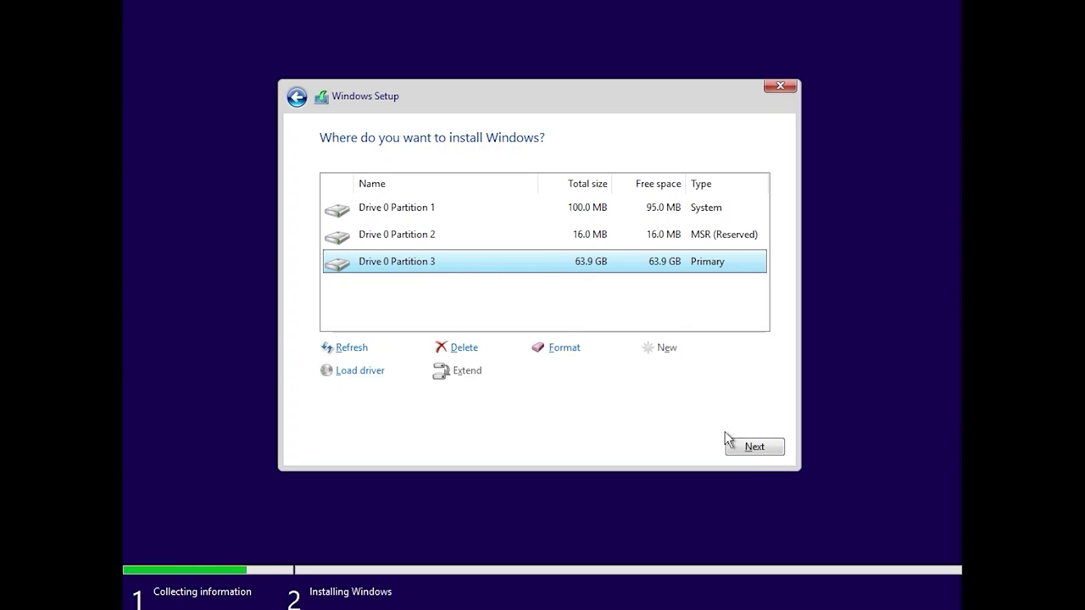
{"action": "left_click", "coordinate": [754, 447]}
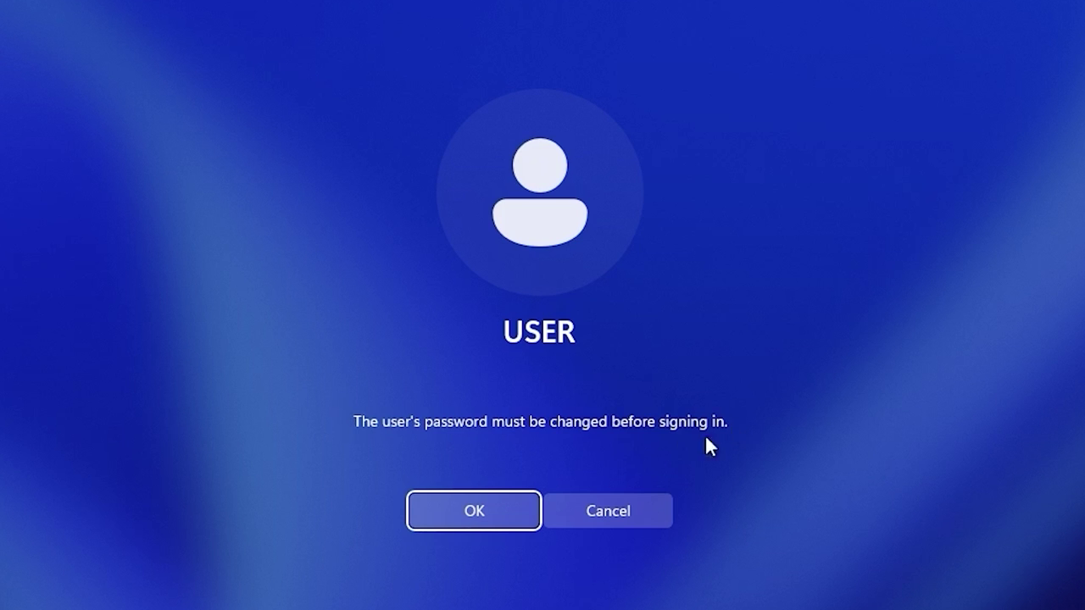
- Complete the required password change for the local account with the password fields left blank and sign in to the desktop
{"action": "left_click", "coordinate": [475, 508]}
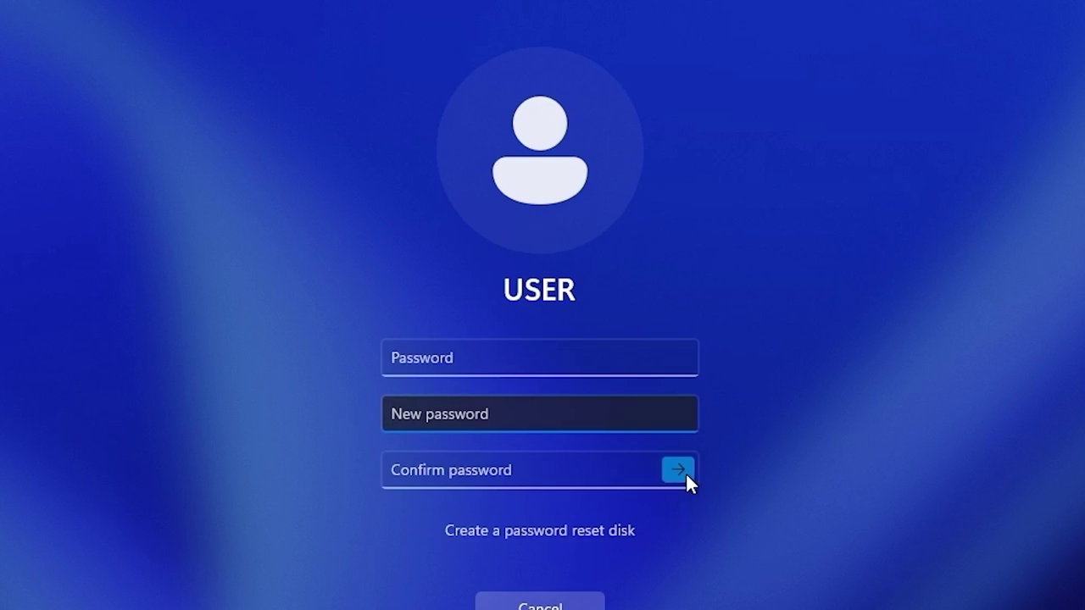
{"action": "left_click", "coordinate": [686, 472]}
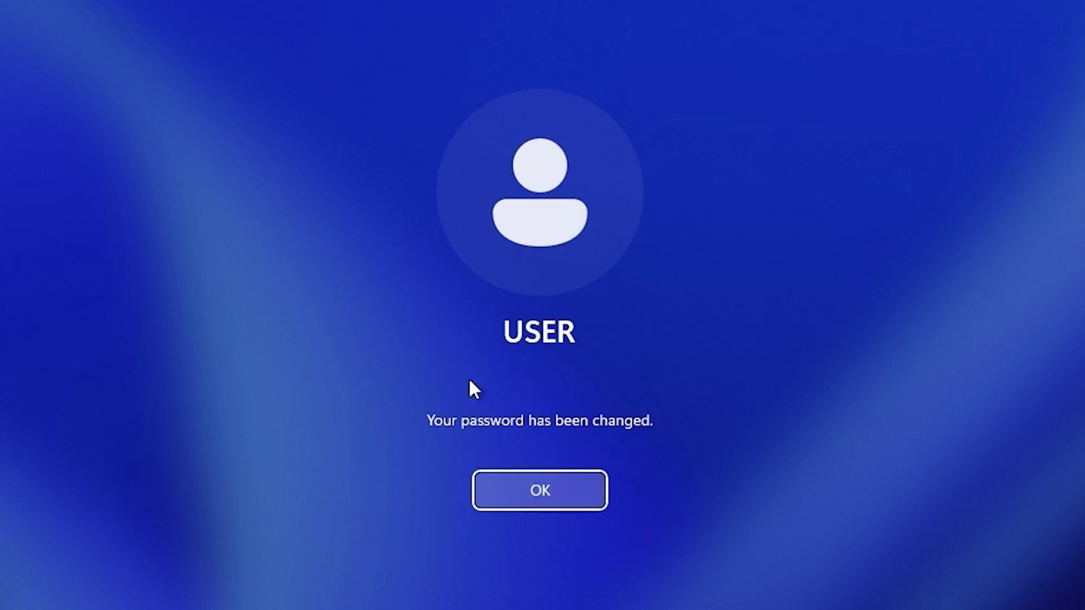
{"action": "left_click", "coordinate": [553, 500]}
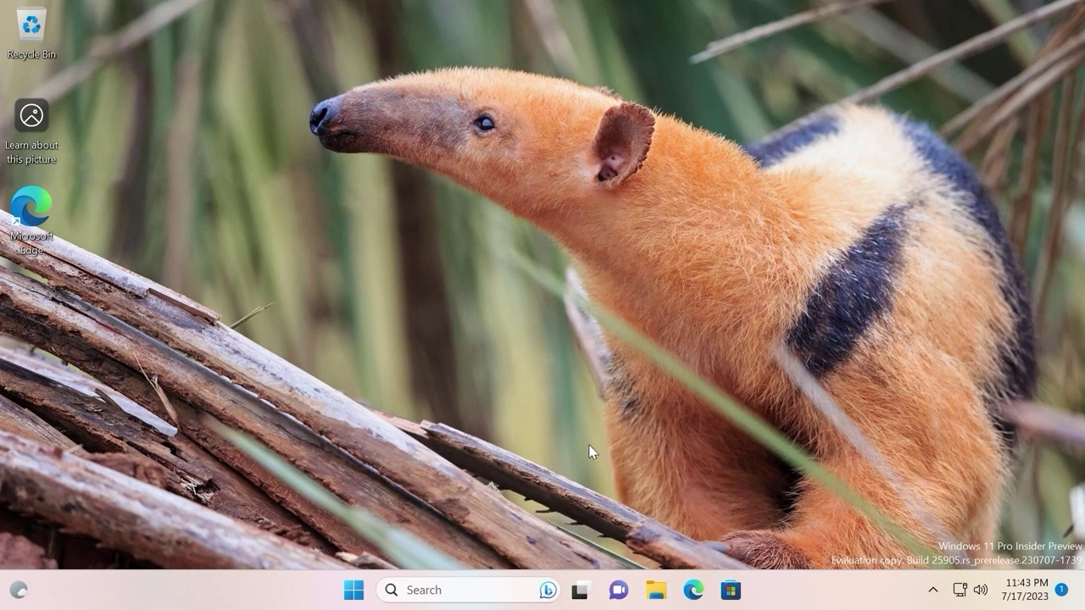
- Open the System About page in Settings and examine the device specifications, including the processor
{"action": "left_click", "coordinate": [354, 591]}
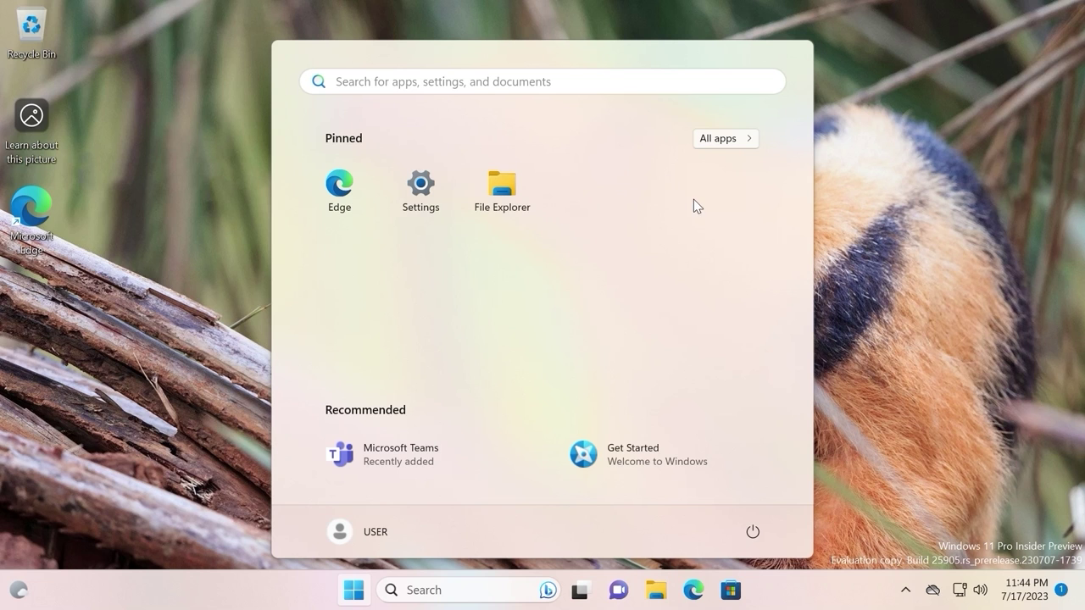
{"action": "left_click", "coordinate": [425, 213]}
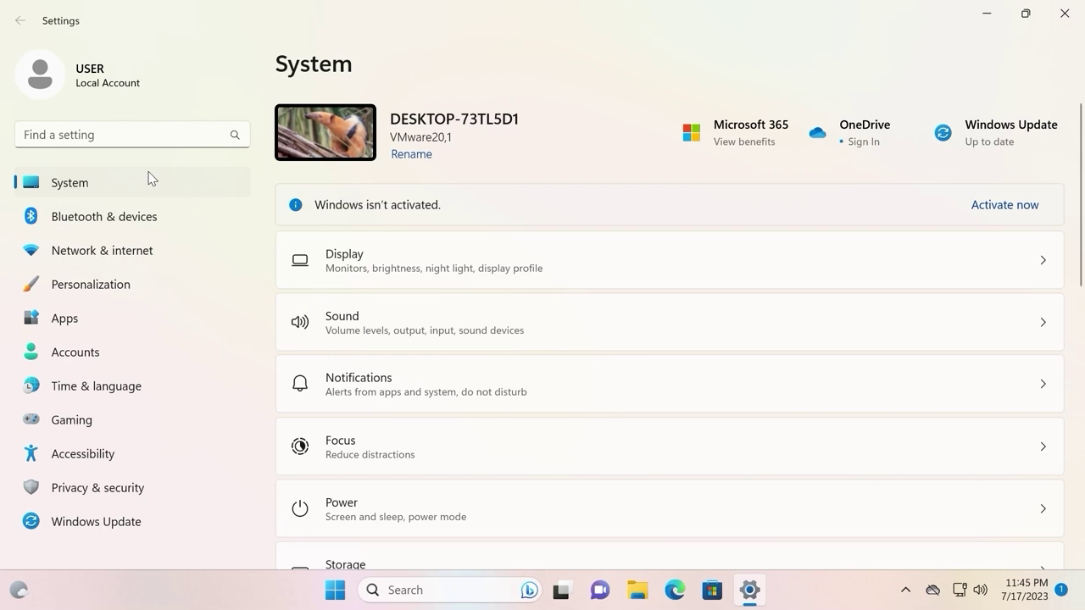
{"action": "scroll", "coordinate": [543, 280], "scroll_direction": "down", "scroll_amount": 8}
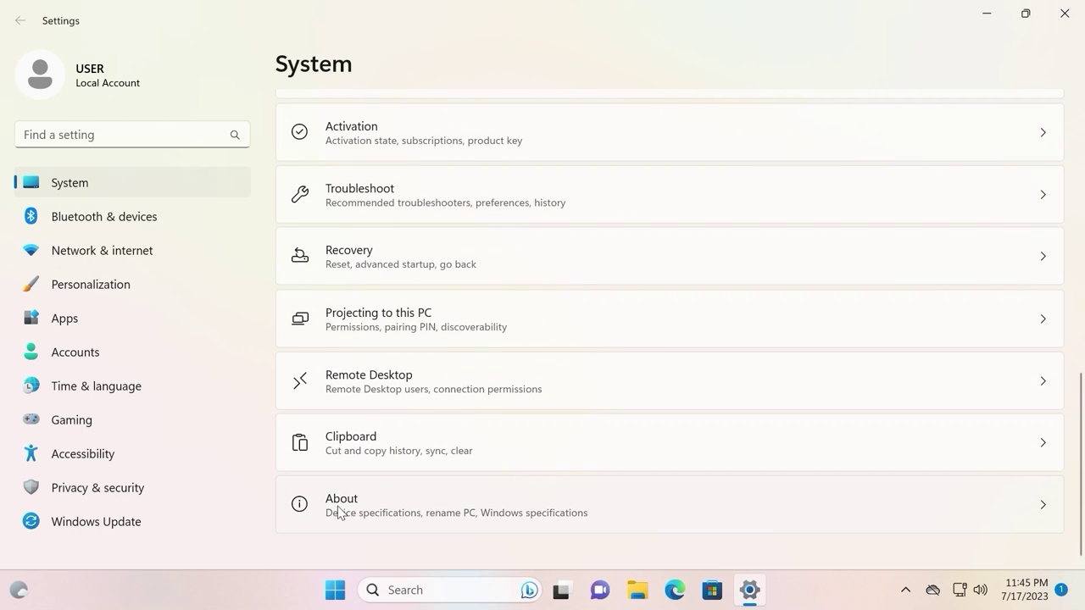
{"action": "left_click", "coordinate": [353, 510]}
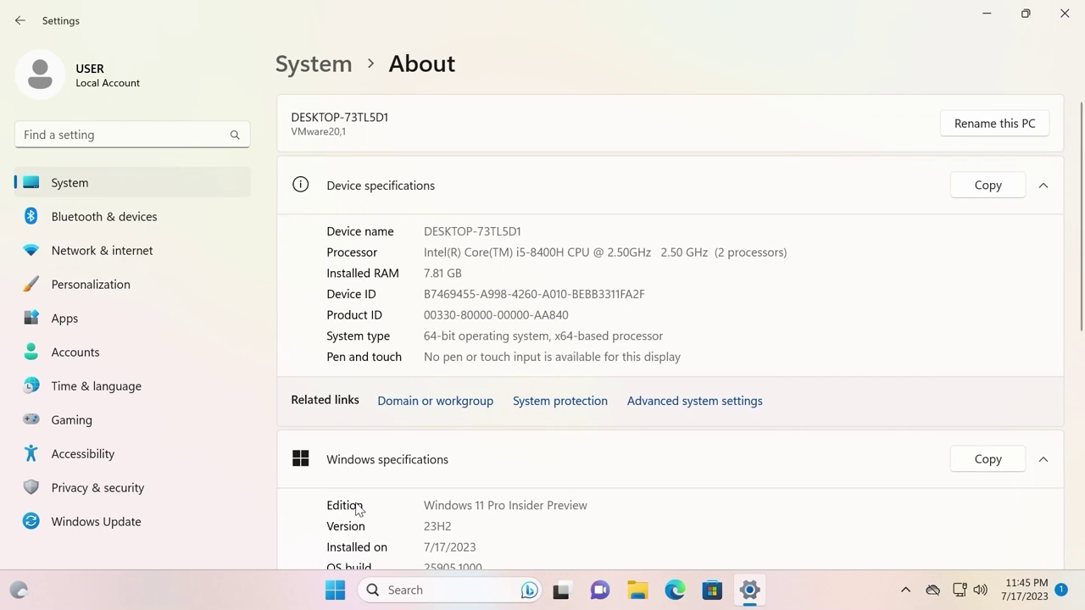
{"action": "left_click_drag", "start_coordinate": [514, 250], "coordinate": [591, 246]}
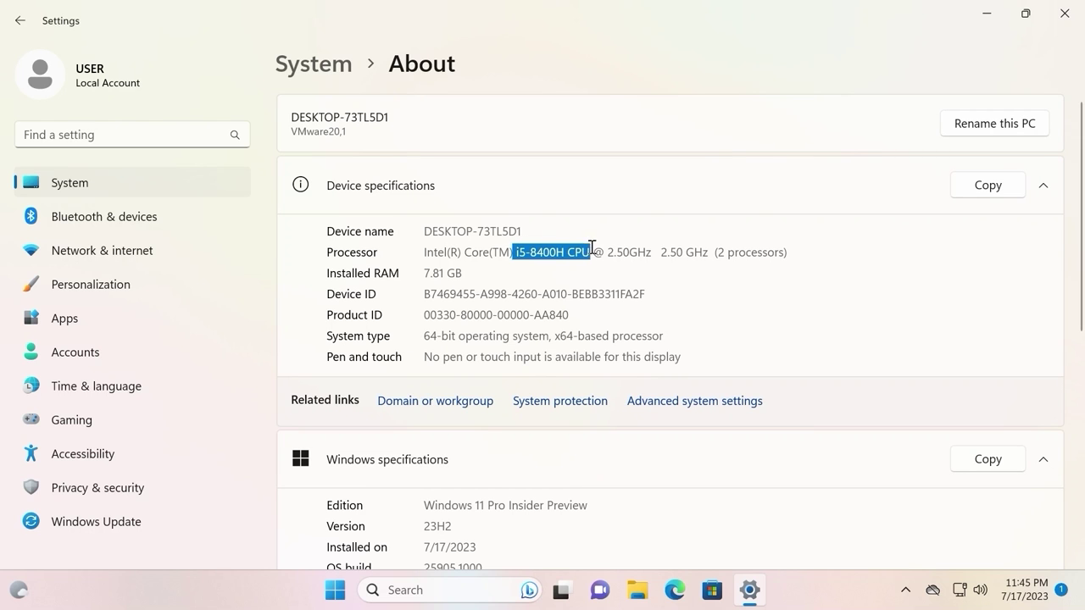
{"action": "left_click", "coordinate": [696, 257]}
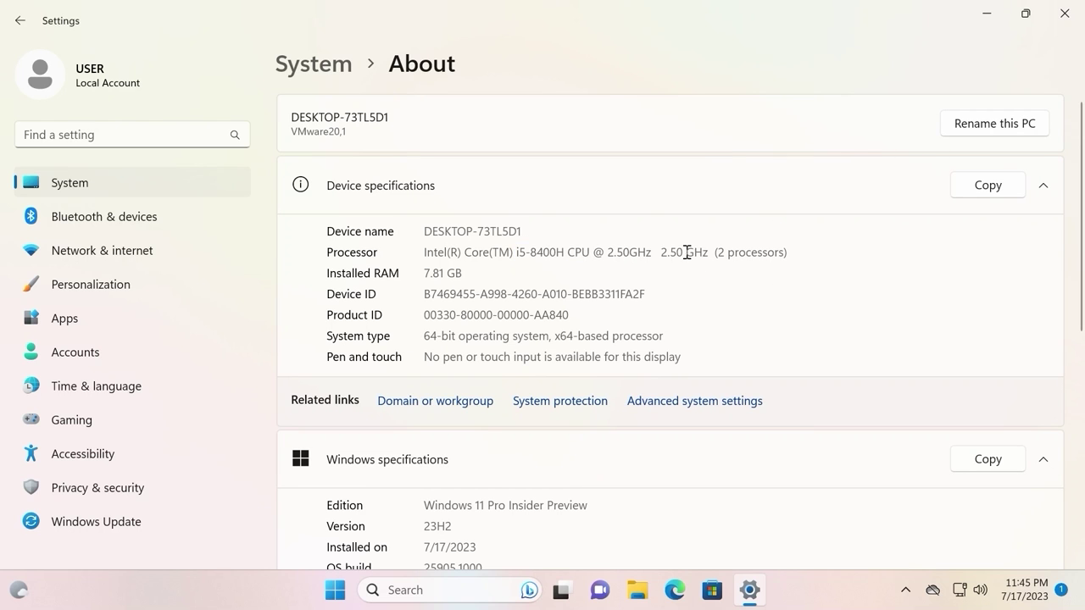
{"action": "scroll", "coordinate": [605, 249], "scroll_direction": "down", "scroll_amount": 2}
{"action": "scroll", "coordinate": [745, 174], "scroll_direction": "up", "scroll_amount": 2}
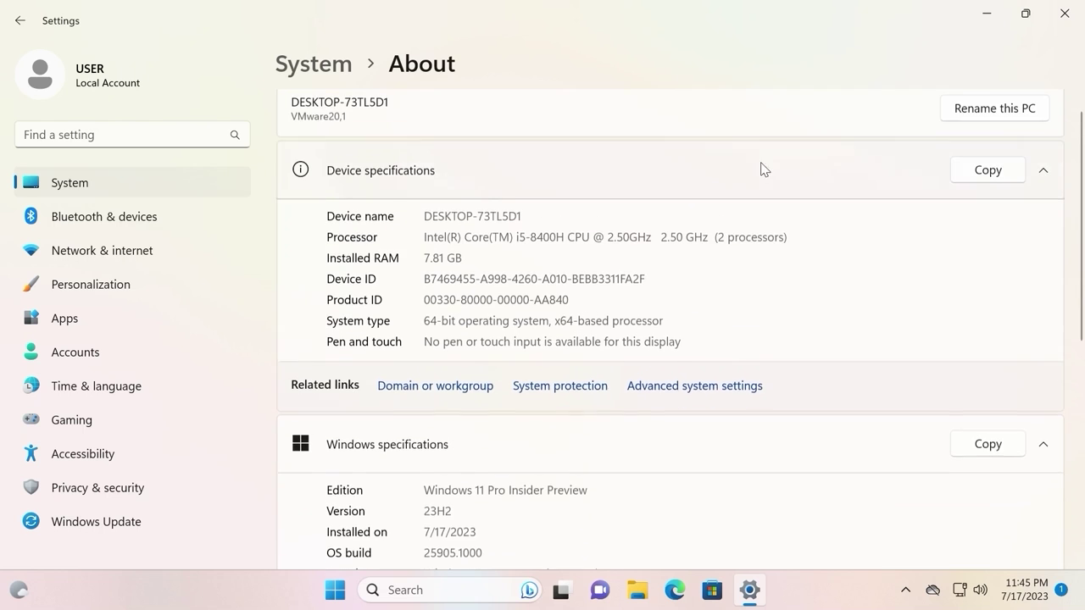
- Examine the Windows specifications on the About page, including the edition, version and OS build
{"action": "scroll", "coordinate": [717, 172], "scroll_direction": "down", "scroll_amount": 4}
{"action": "scroll", "coordinate": [714, 184], "scroll_direction": "down", "scroll_amount": 3}
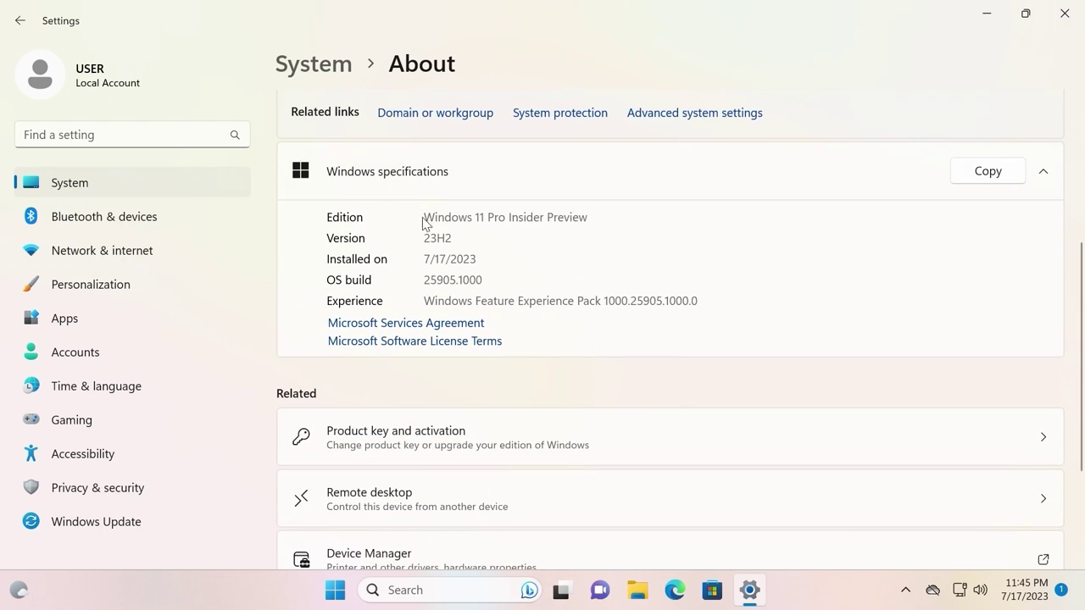
{"action": "left_click_drag", "start_coordinate": [425, 216], "coordinate": [602, 219]}
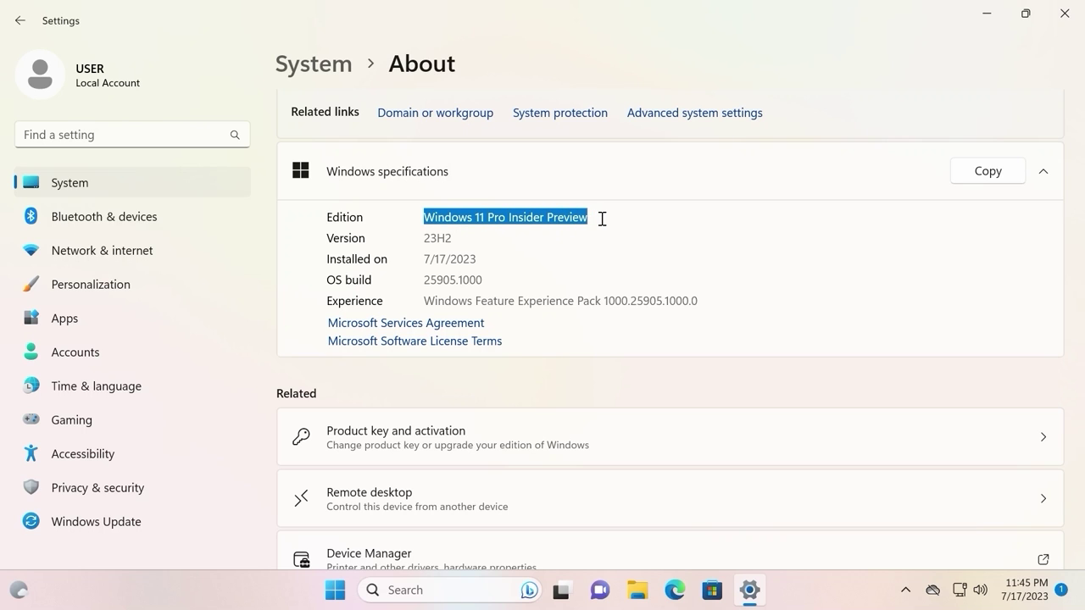
{"action": "left_click_drag", "start_coordinate": [456, 238], "coordinate": [416, 240]}
{"action": "left_click", "coordinate": [441, 219]}
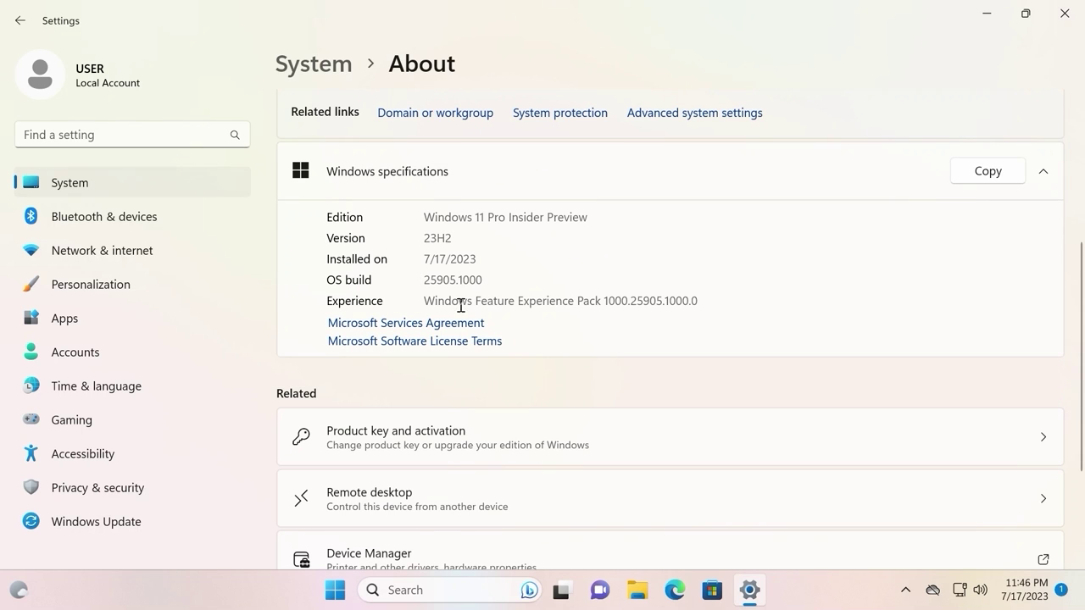
{"action": "scroll", "coordinate": [460, 305], "scroll_direction": "up", "scroll_amount": 3}
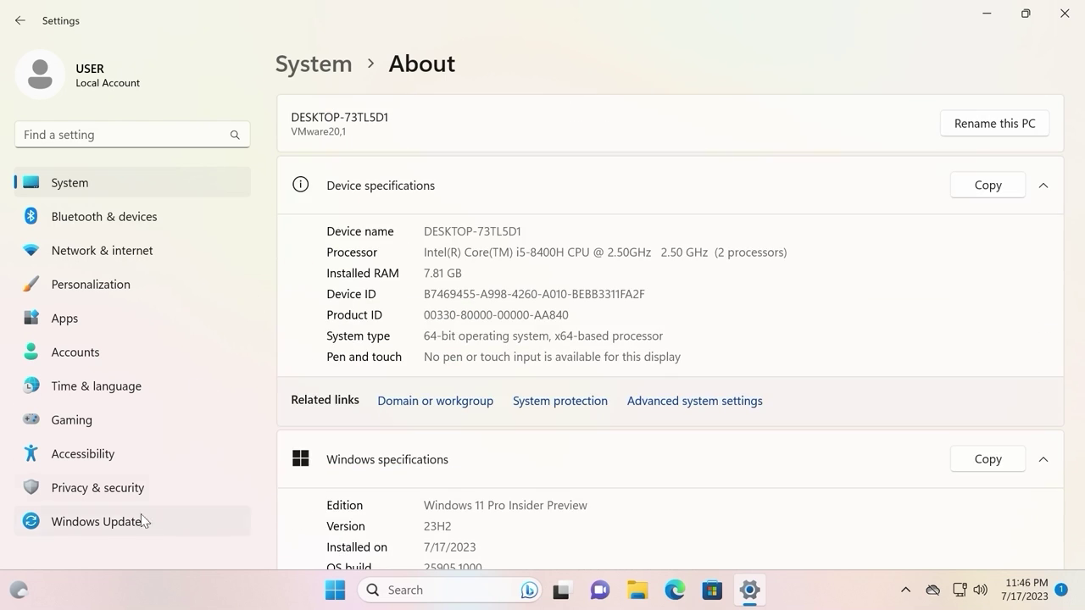
- Check for updates in Windows Update and look over the updates being downloaded
{"action": "left_click", "coordinate": [96, 524]}
{"action": "left_click", "coordinate": [988, 151]}
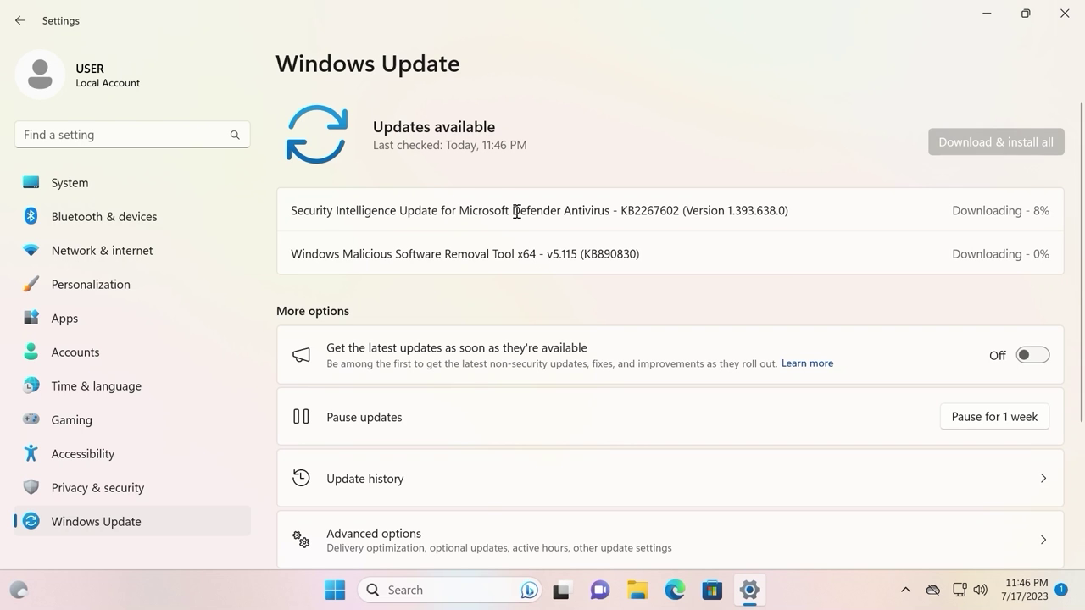
{"action": "left_click_drag", "start_coordinate": [492, 253], "coordinate": [543, 254]}
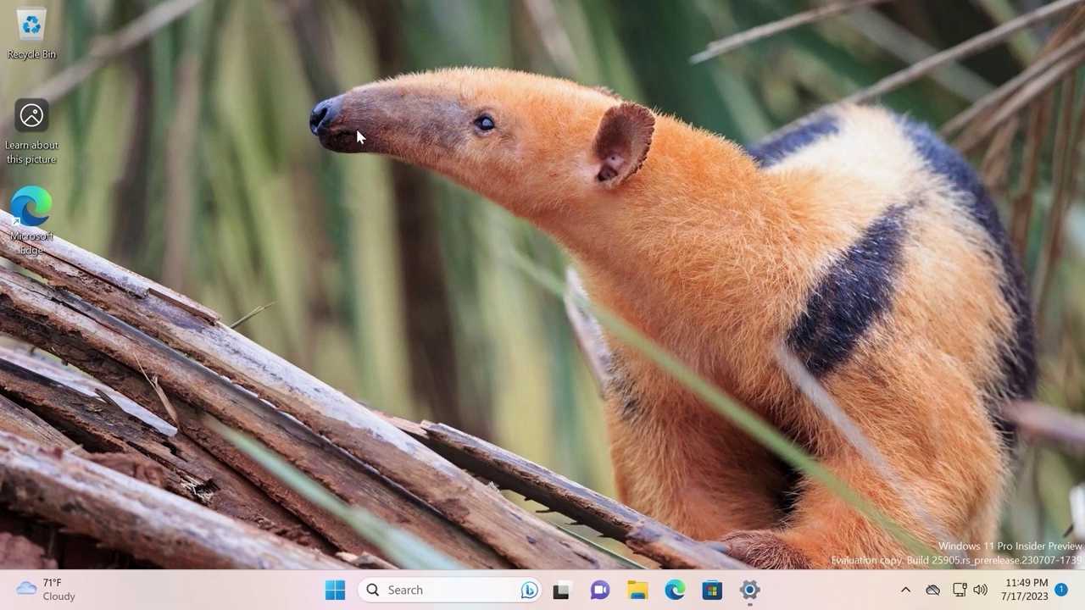
- View the desktop wallpaper's details and open its Learn about this picture page in the browser
{"action": "left_click_drag", "start_coordinate": [324, 102], "coordinate": [712, 444]}
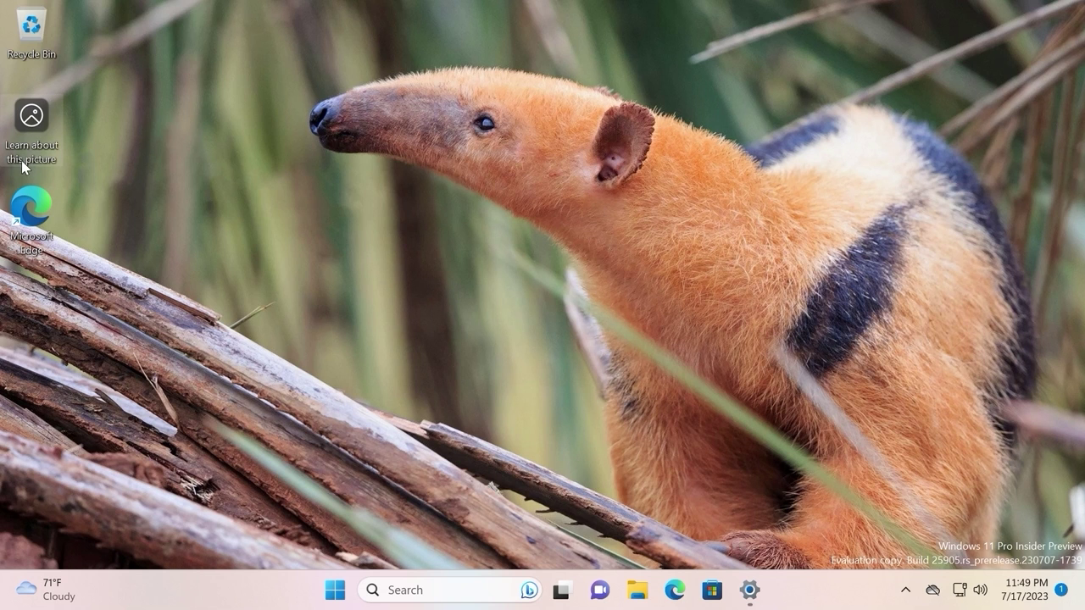
{"action": "mouse_move", "coordinate": [23, 158]}
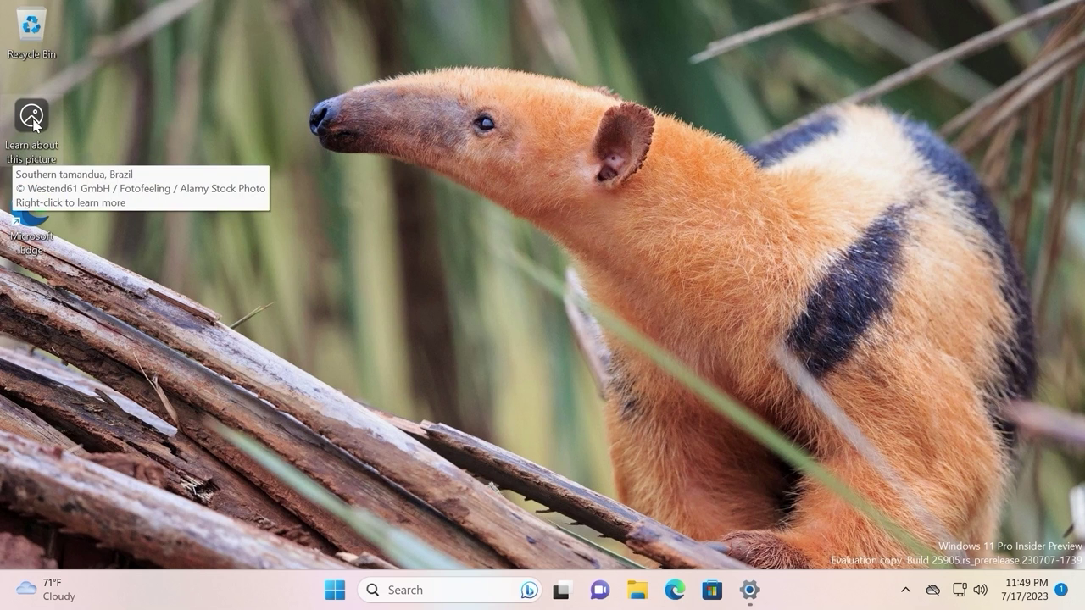
{"action": "double_click", "coordinate": [34, 124]}
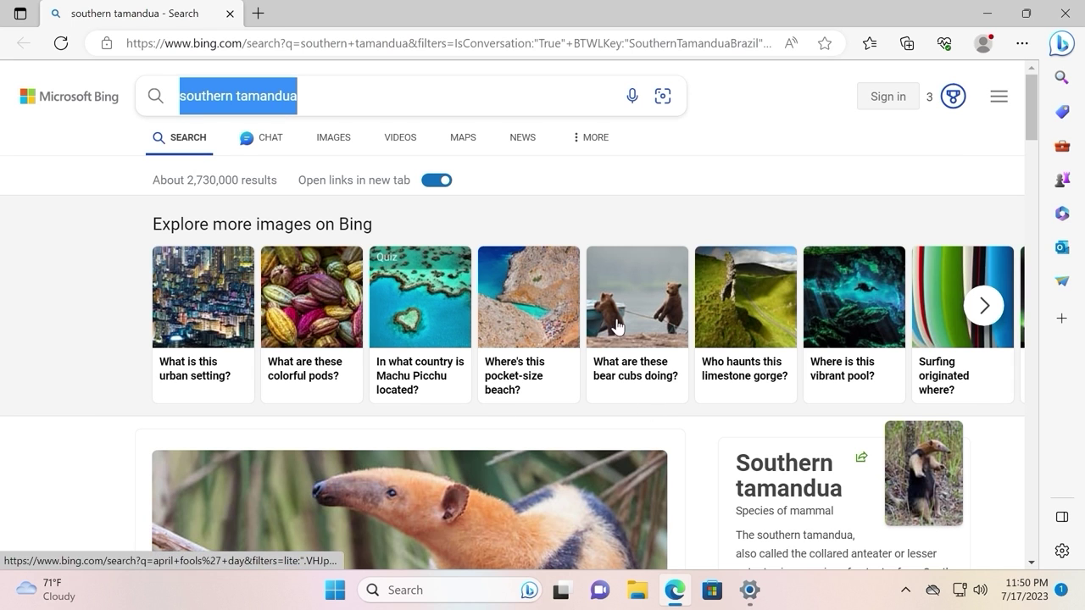
{"action": "scroll", "coordinate": [808, 391], "scroll_direction": "down", "scroll_amount": 1}
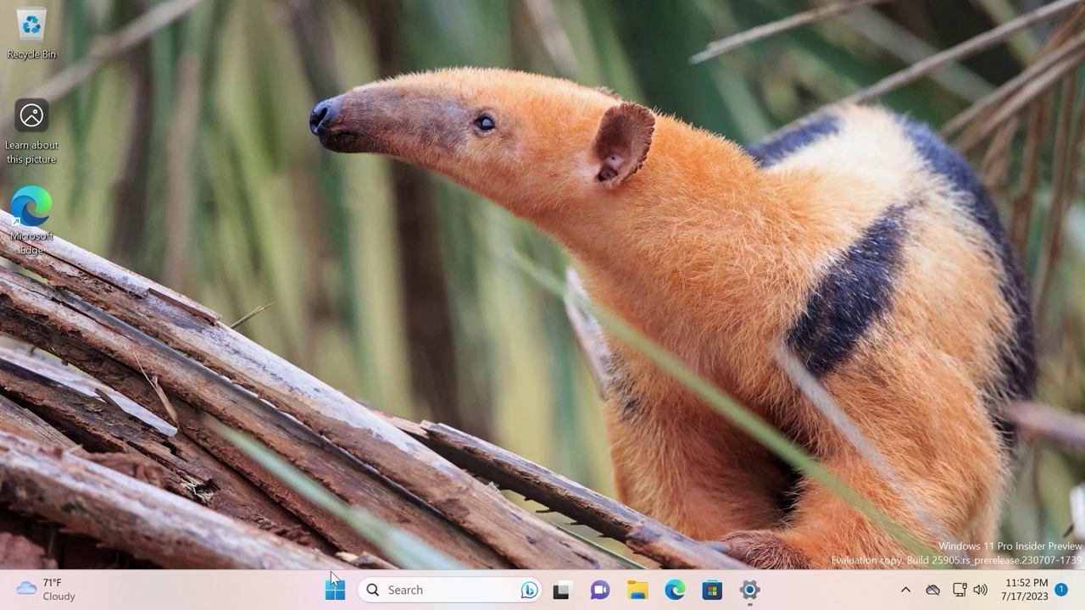
- Look over the Start menu, and open the widgets board to browse its news feed
{"action": "left_click", "coordinate": [334, 590]}
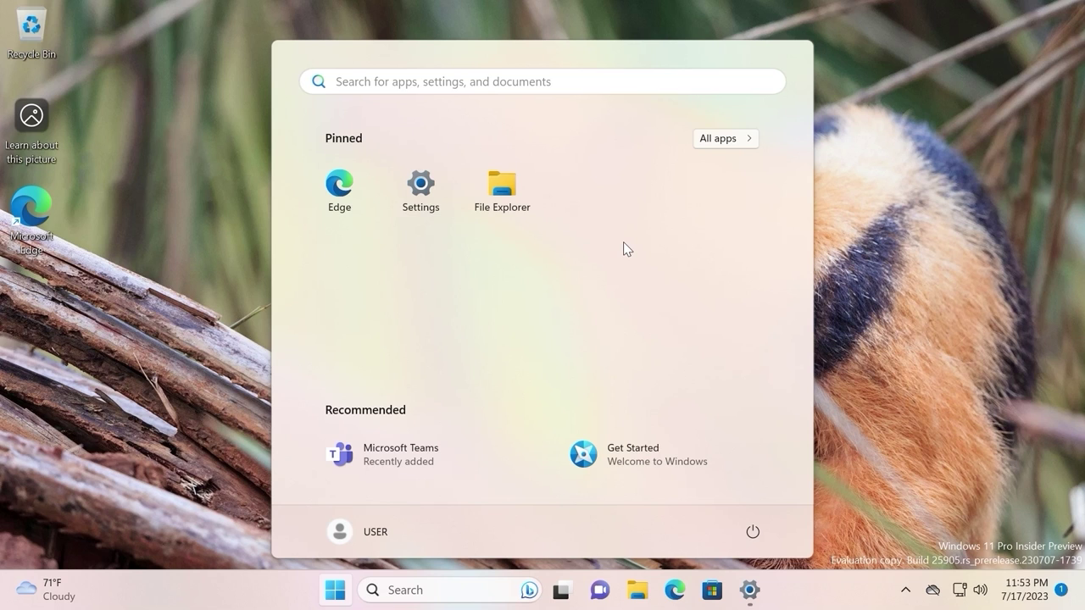
{"action": "left_click", "coordinate": [43, 589]}
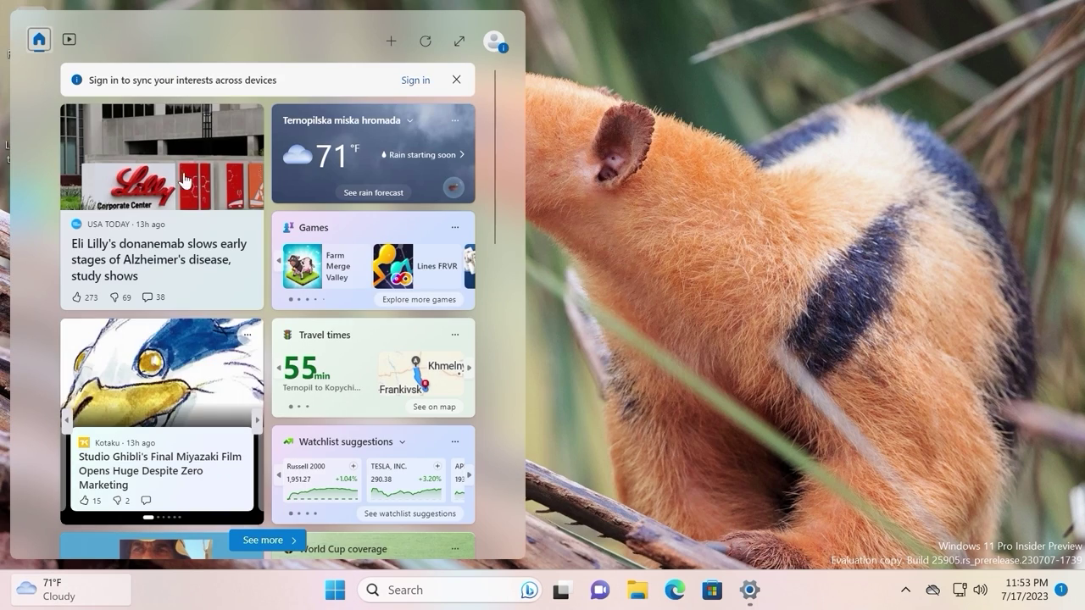
{"action": "scroll", "coordinate": [183, 180], "scroll_direction": "down", "scroll_amount": 10}
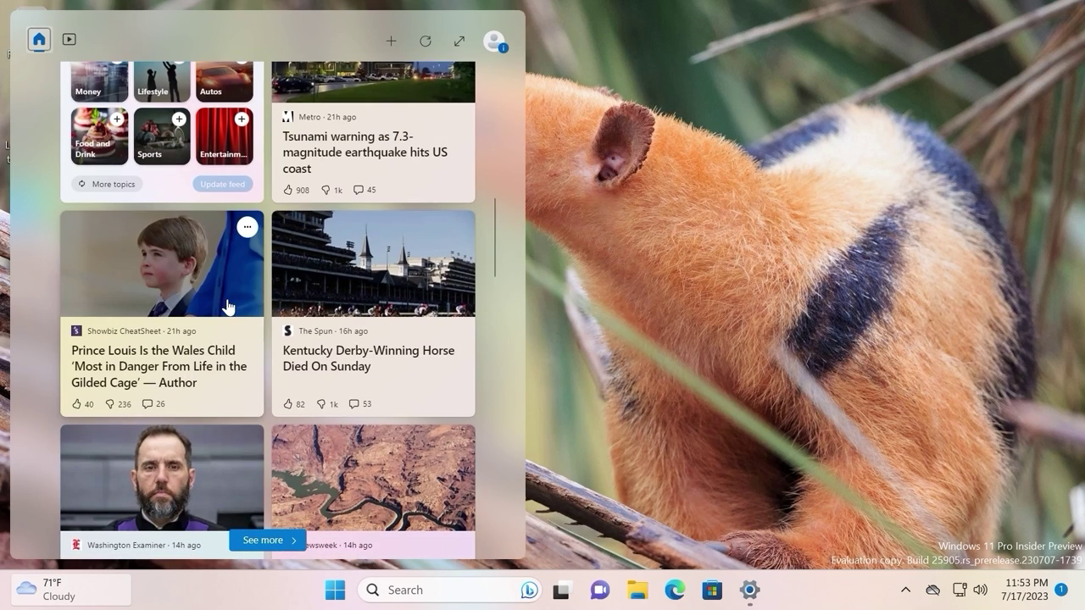
{"action": "scroll", "coordinate": [227, 307], "scroll_direction": "down", "scroll_amount": 10}
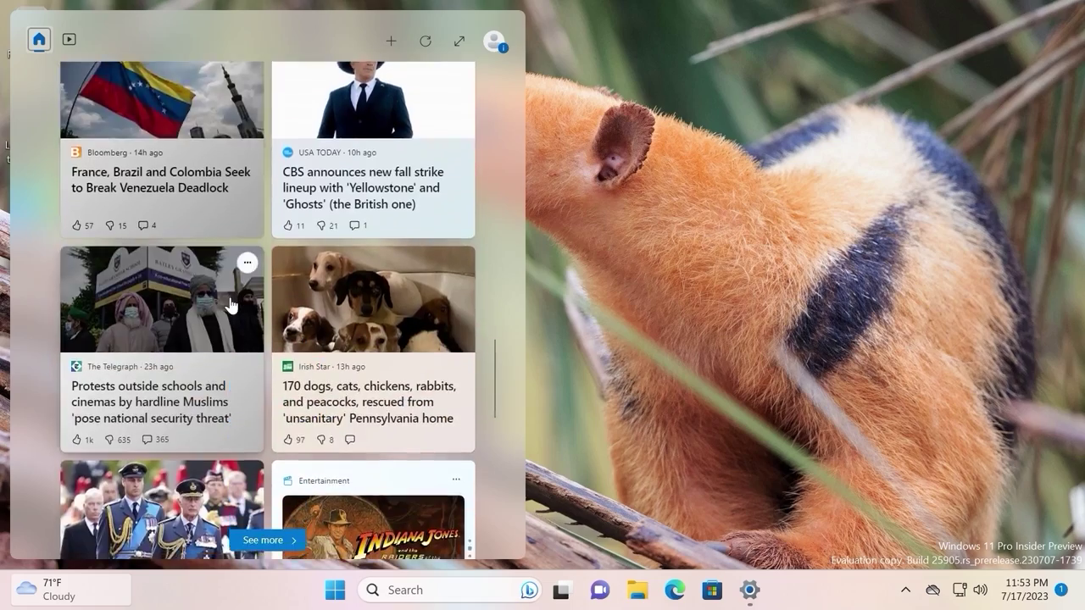
{"action": "scroll", "coordinate": [229, 305], "scroll_direction": "down", "scroll_amount": 3}
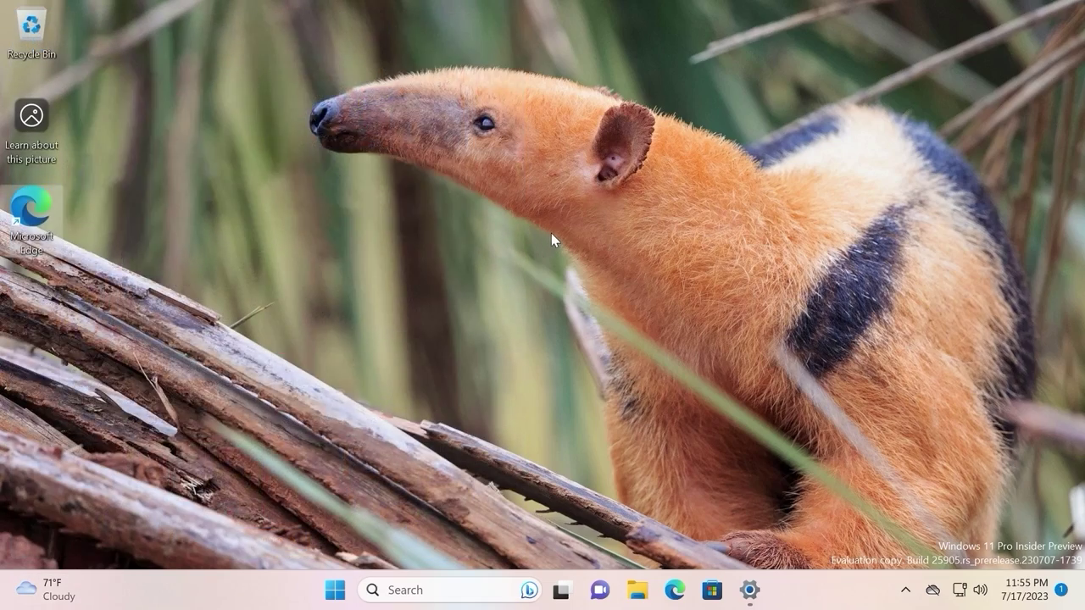
- Return to the Windows Update page in Settings and review the status of the updates
{"action": "key", "text": "super+c"}
{"action": "left_click", "coordinate": [750, 590]}
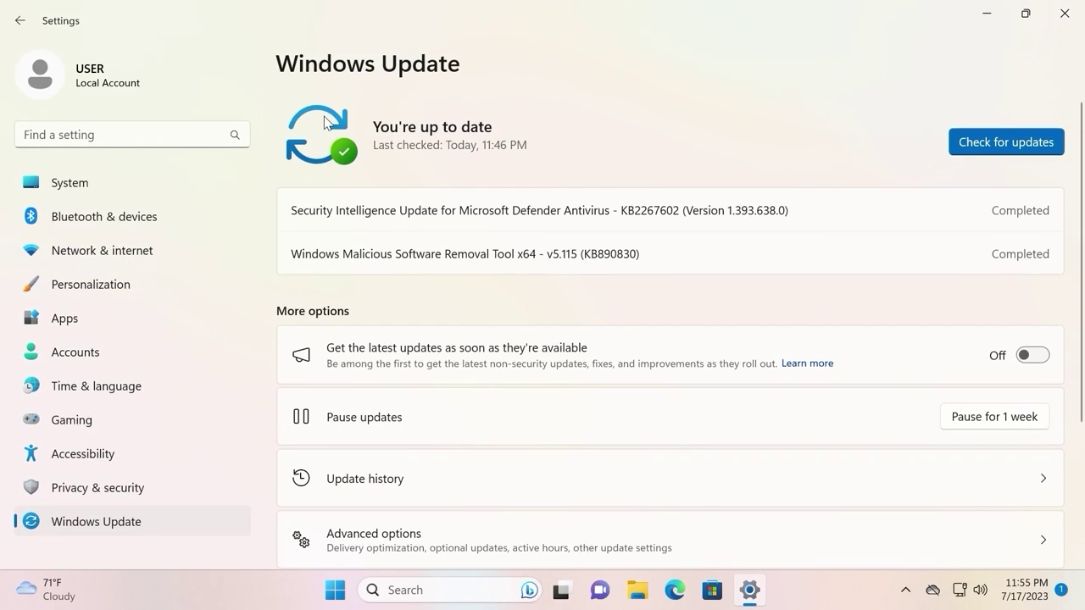